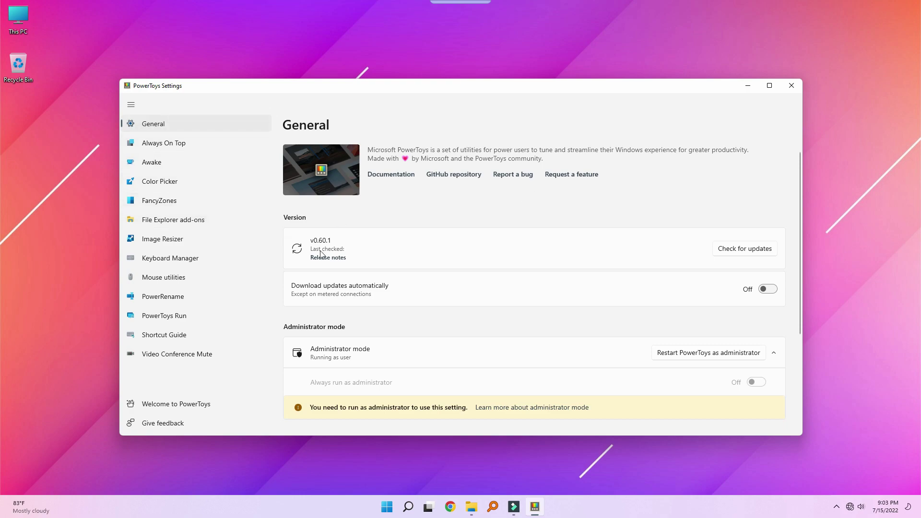
Review the General settings for updates, administrator mode and the available app themes.
scroll(350, 253, down, 2)
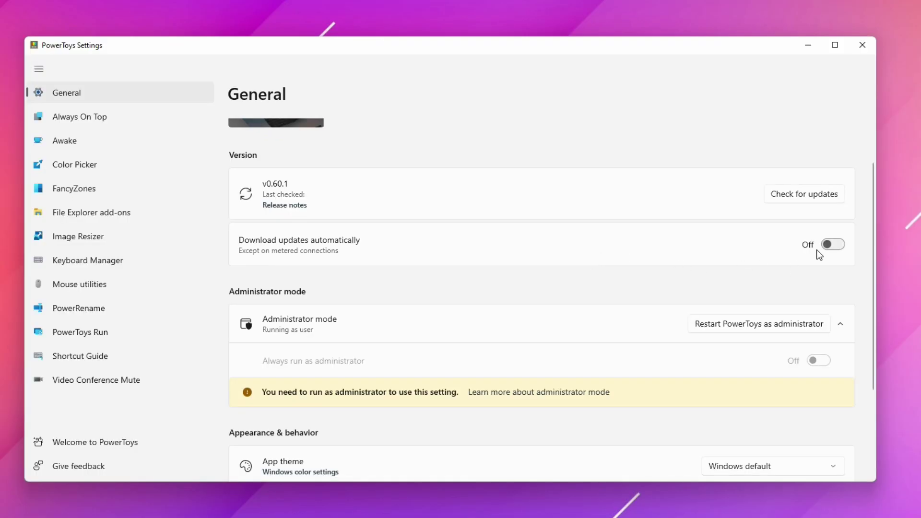
scroll(810, 254, down, 3)
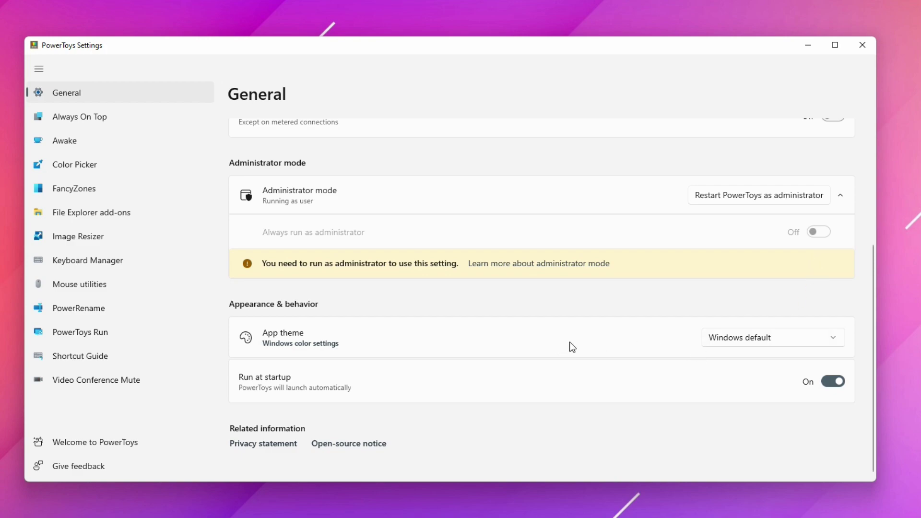
click(775, 337)
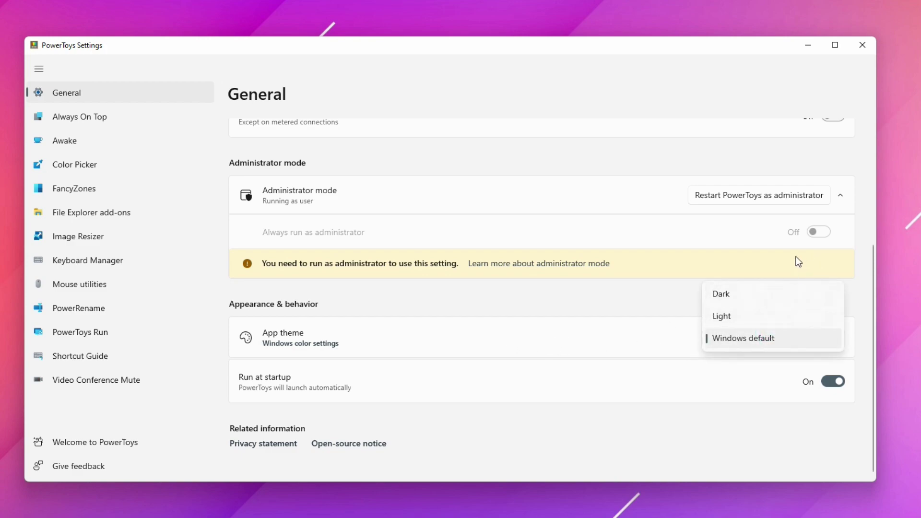
click(783, 257)
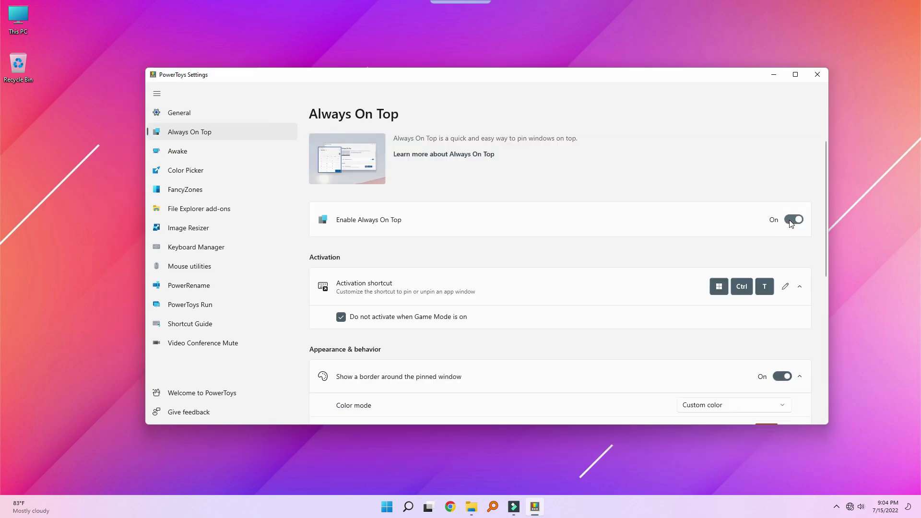
Switch Always On Top off and on again, and minimize the settings window.
click(792, 221)
click(798, 221)
click(775, 74)
Open This PC from the desktop and restore it to a smaller window in the middle of the screen.
double_click(15, 18)
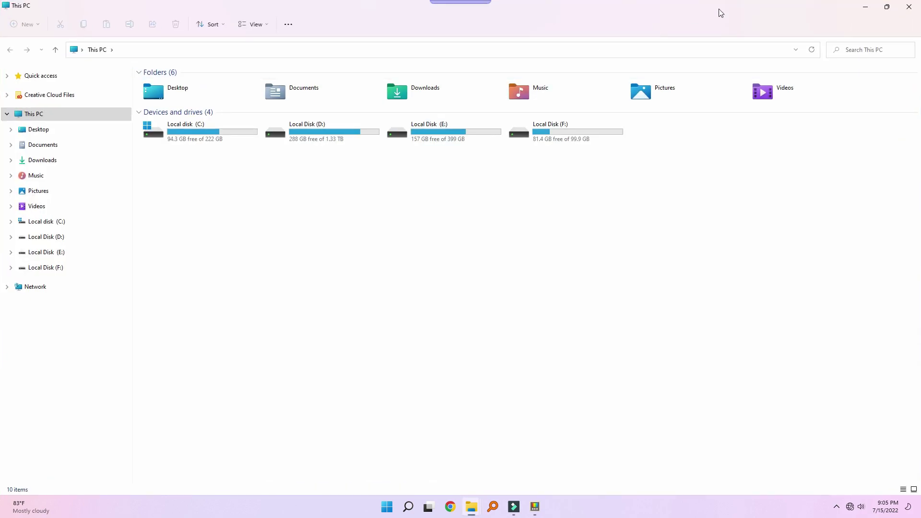
click(872, 19)
drag(593, 159, 515, 98)
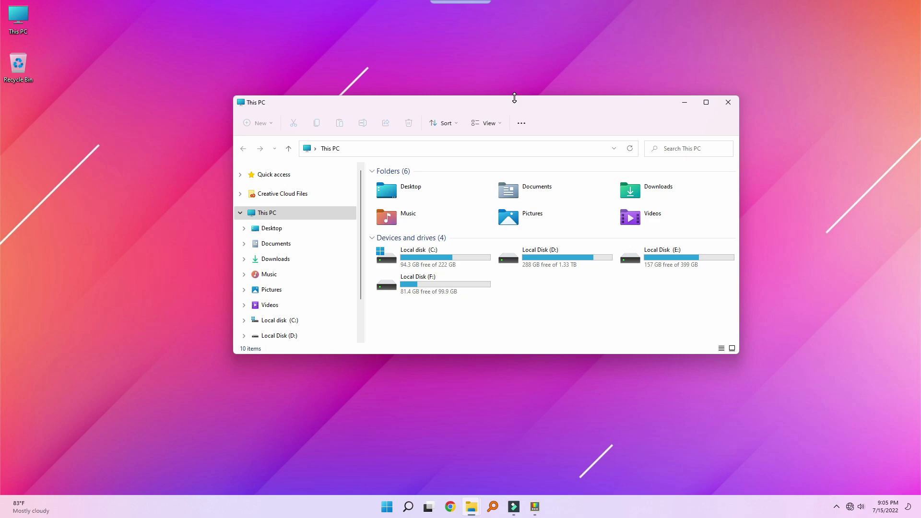
Pin the This PC window with Always On Top, unpin it and close the window.
key(super+ctrl+t)
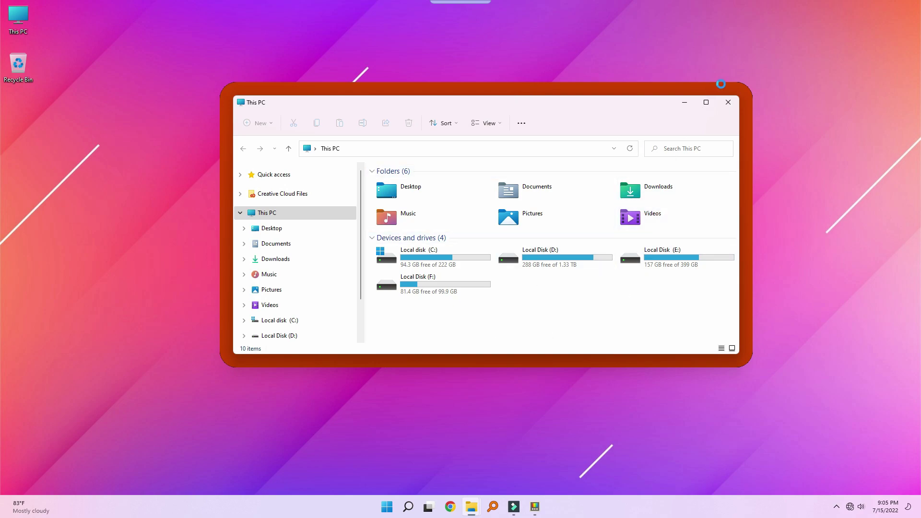
mouse_move(714, 111)
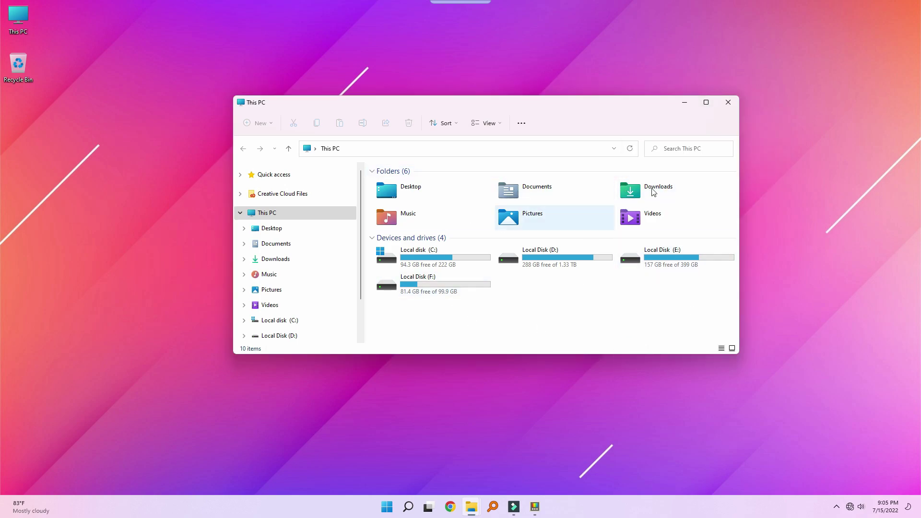
click(723, 101)
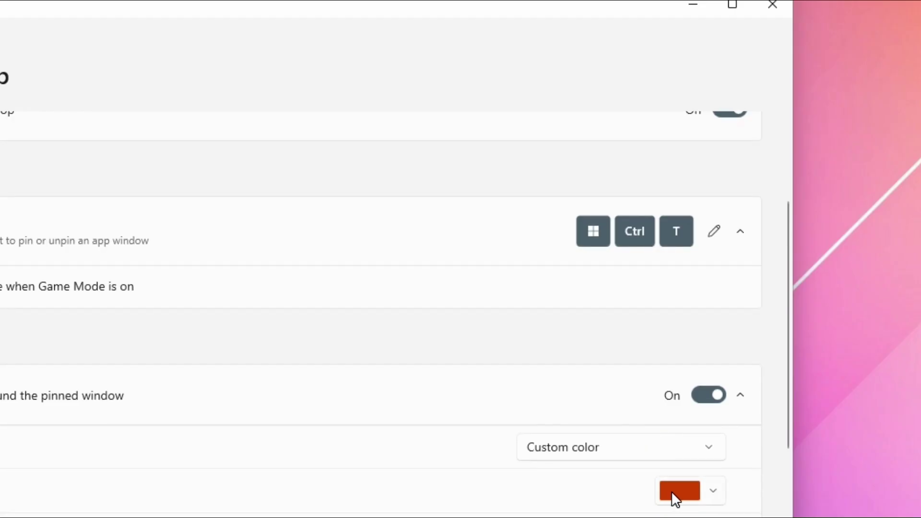
Change the pinned window's border color to pink #CC1D7E and slightly reduce the border thickness.
click(674, 492)
mouse_move(545, 139)
mouse_down()
mouse_move(549, 101)
mouse_move(531, 106)
mouse_move(634, 107)
mouse_move(667, 79)
mouse_move(665, 99)
mouse_move(708, 66)
mouse_up()
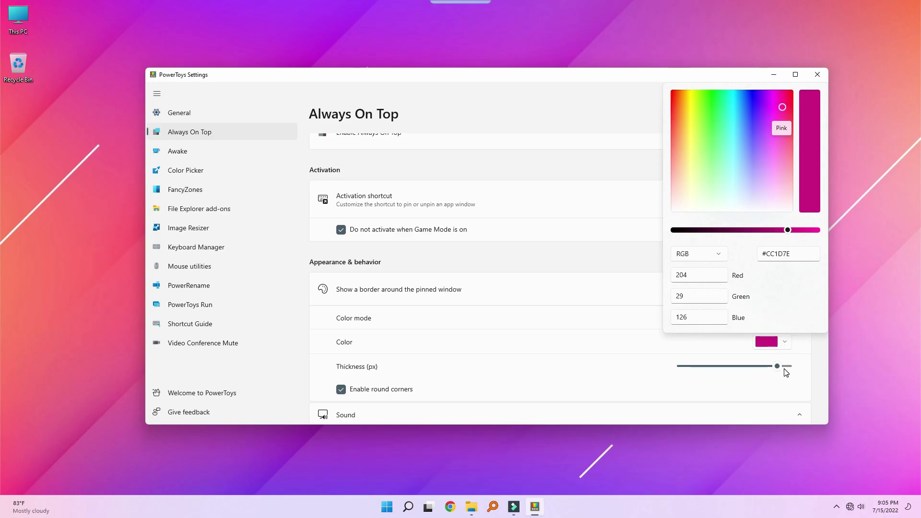
click(782, 370)
mouse_move(778, 367)
mouse_down()
mouse_move(705, 370)
mouse_move(766, 369)
mouse_up()
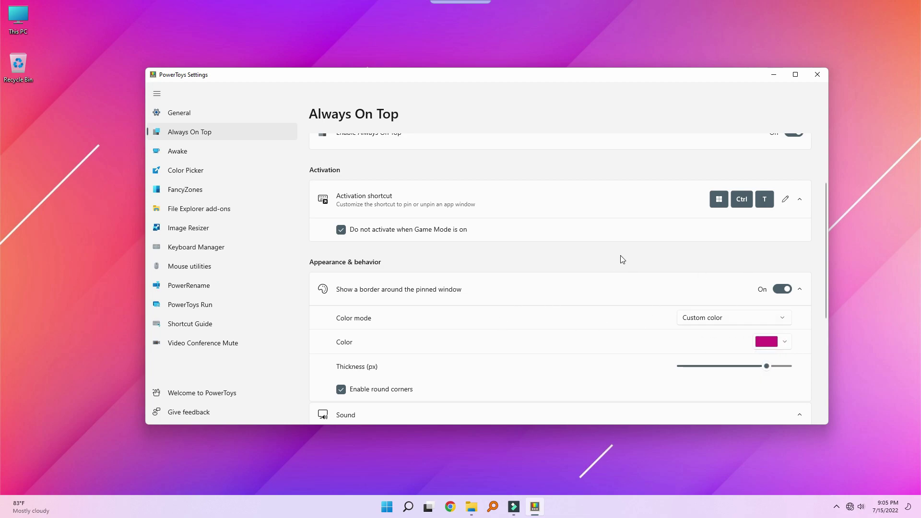
Open the Awake settings and switch Keep screen on on and off again.
scroll(654, 235, up, 3)
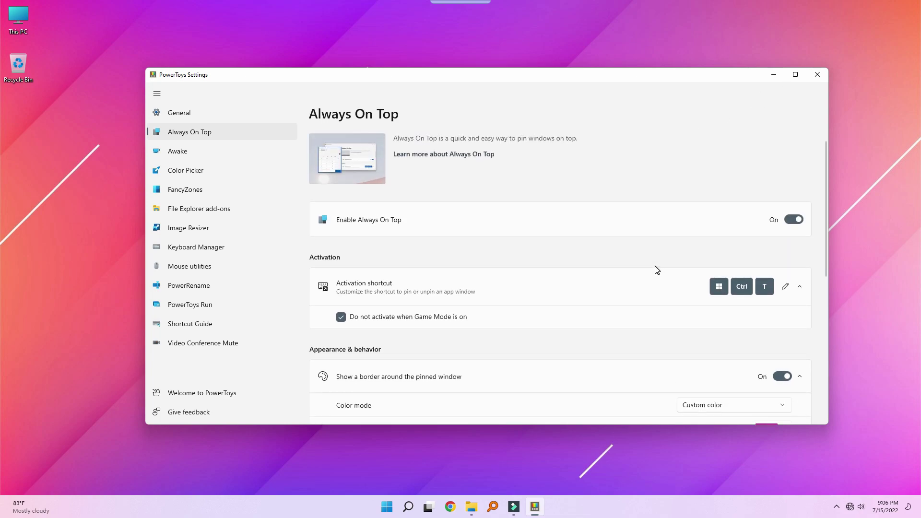
scroll(667, 254, down, 2)
click(271, 149)
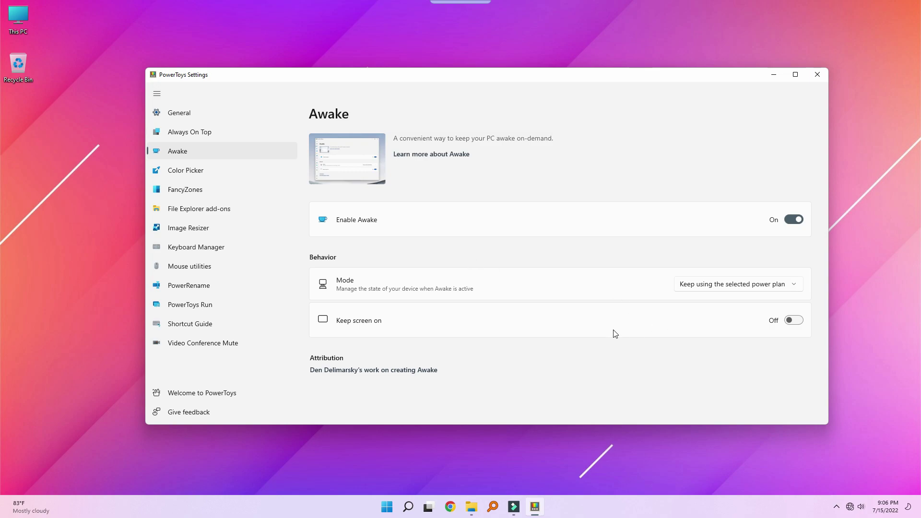
click(797, 321)
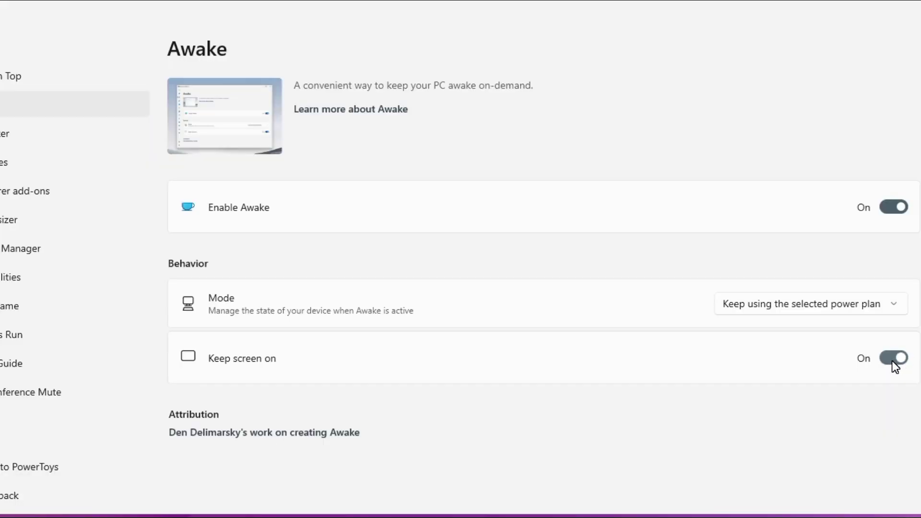
click(898, 361)
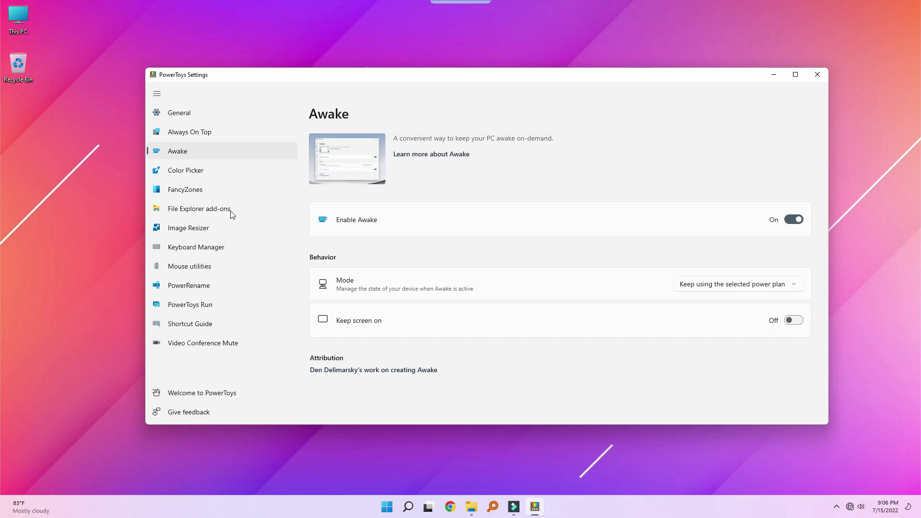
Open the Color Picker settings and launch Adobe Photoshop 2022.
click(187, 172)
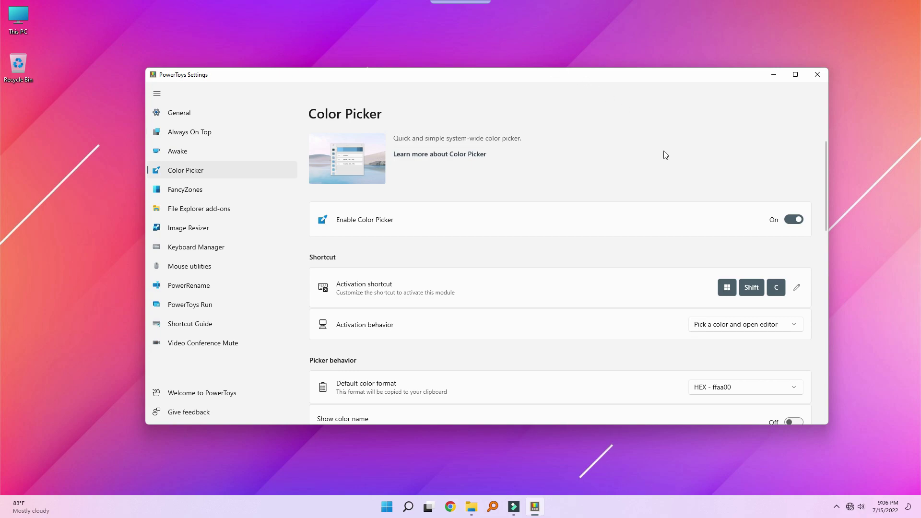
click(387, 504)
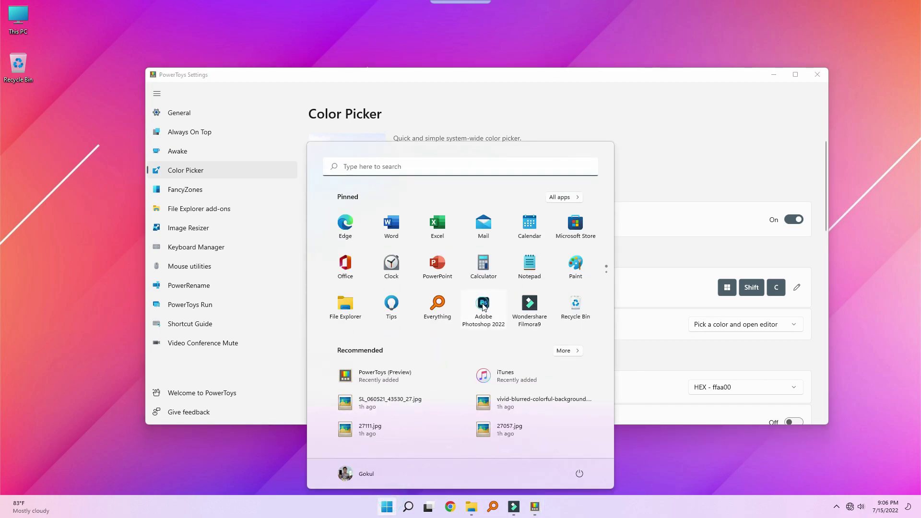
key(Escape)
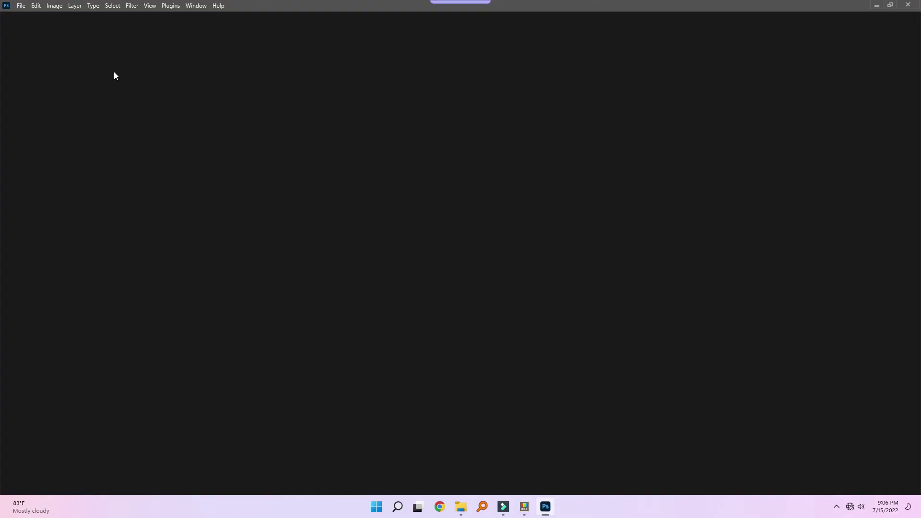
Create a new 1280 x 720 px document and add a layer filled with the red background color.
click(20, 5)
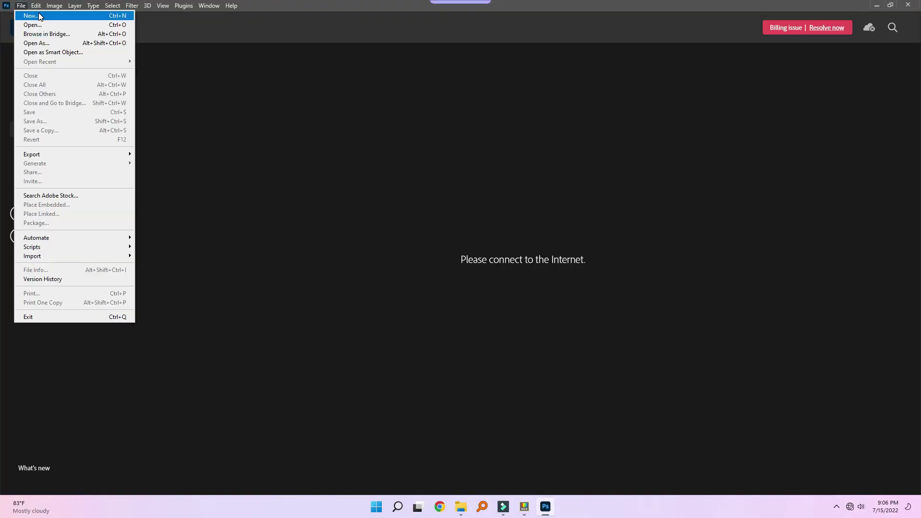
click(34, 17)
double_click(425, 187)
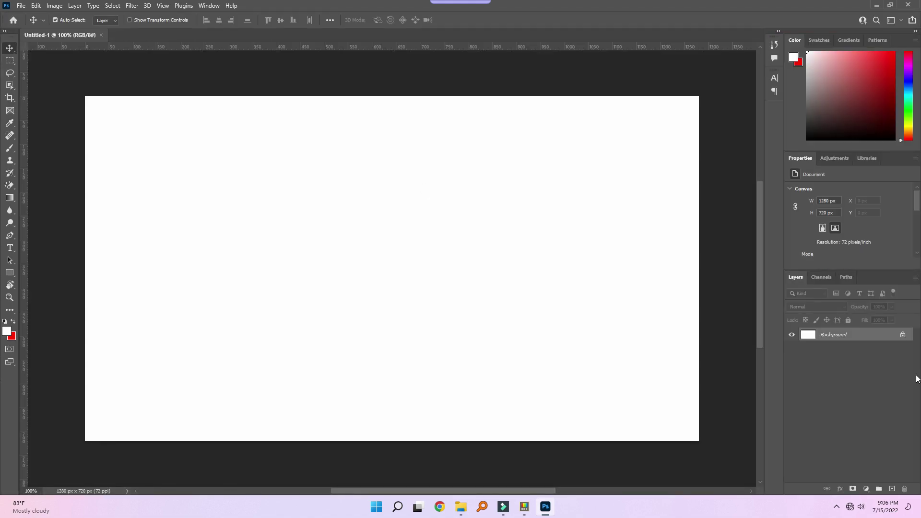
click(893, 489)
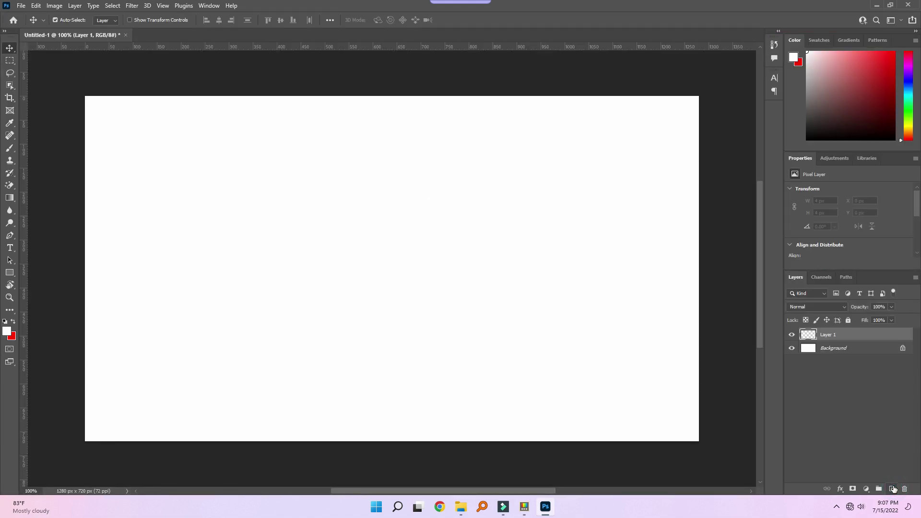
key(ctrl+BackSpace)
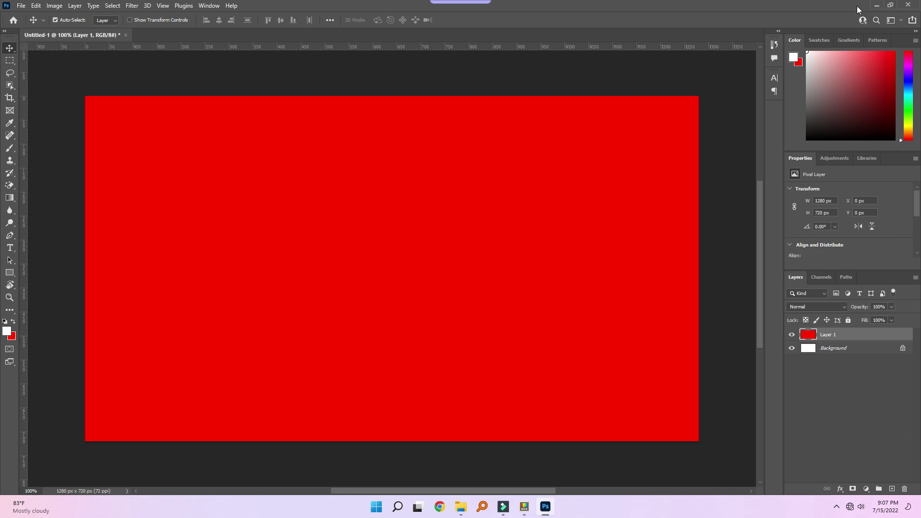
Minimize Photoshop and sample a purple near the upper edge of the desktop wallpaper with the PowerToys Color Picker.
click(874, 9)
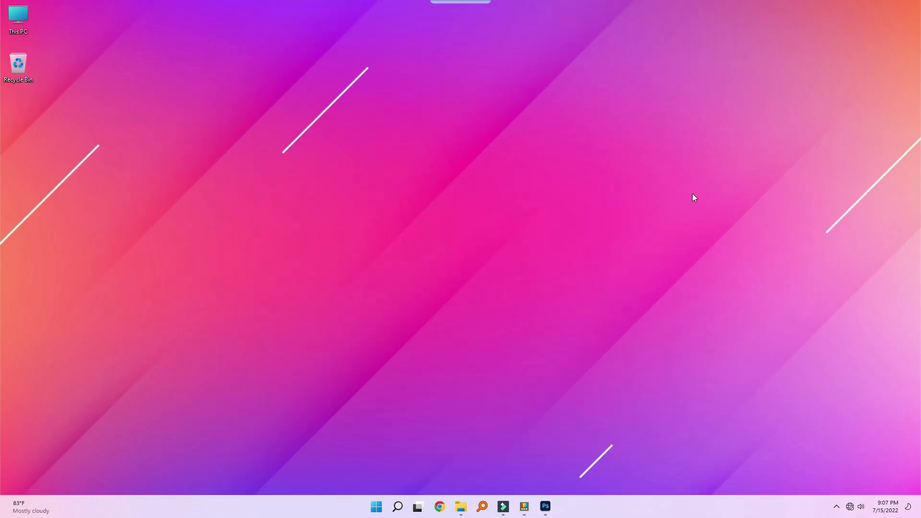
click(525, 506)
click(532, 504)
key(super+shift+c)
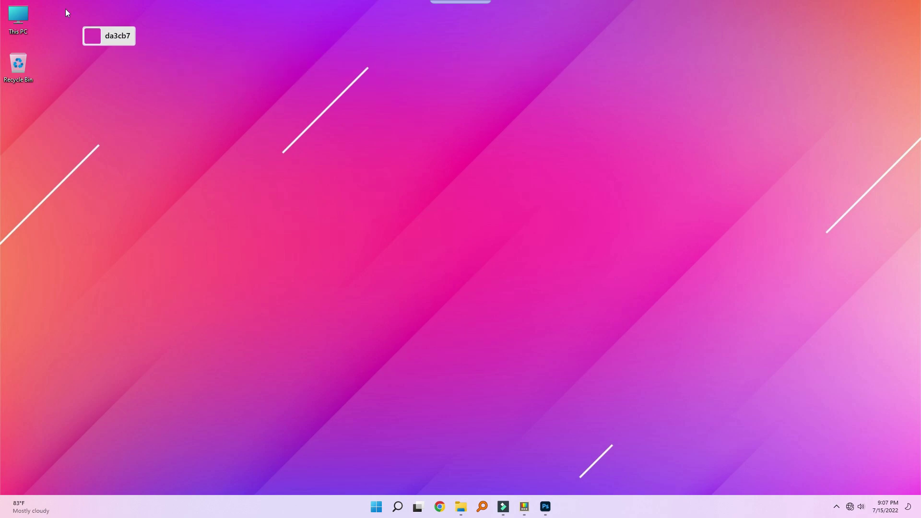
click(217, 24)
Copy the sampled purple's HEX value ba3ae5 from the color editor.
click(448, 224)
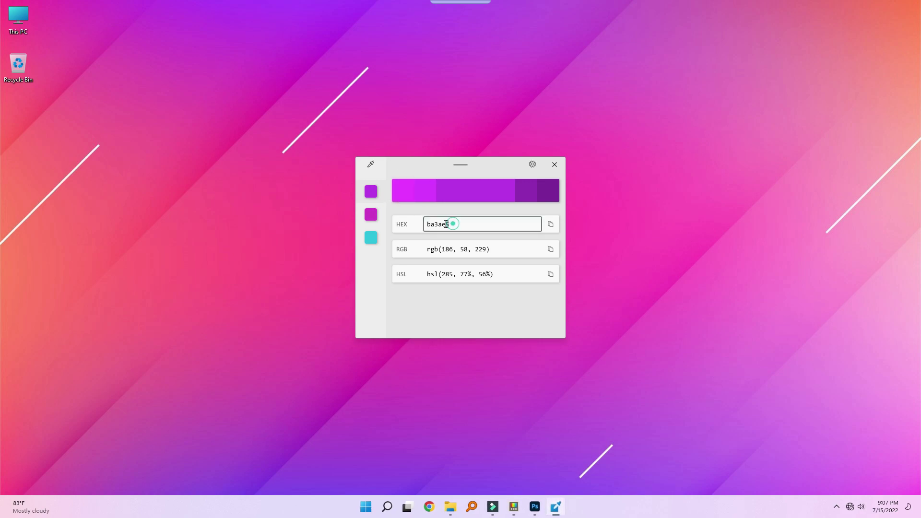
right_click(431, 224)
click(456, 233)
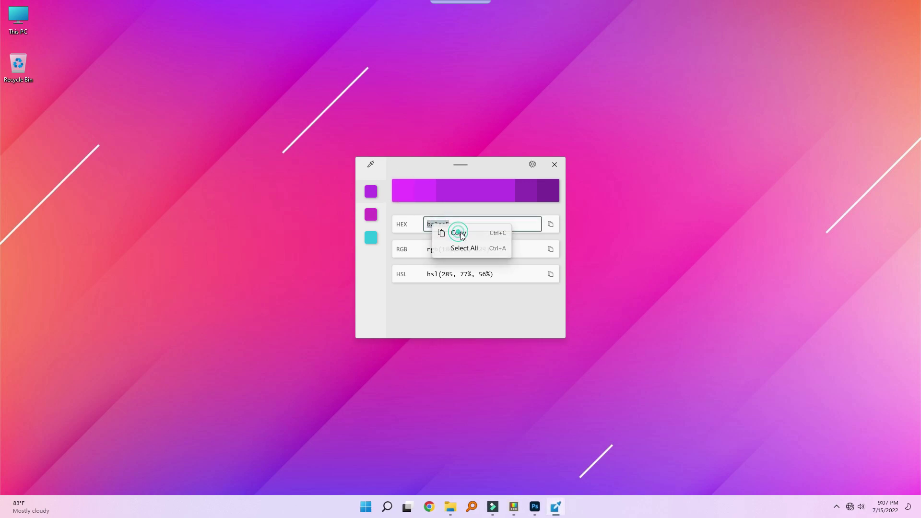
Switch to Photoshop, enable a Color Overlay in Layer 1's blending options and move the color editor aside.
click(536, 508)
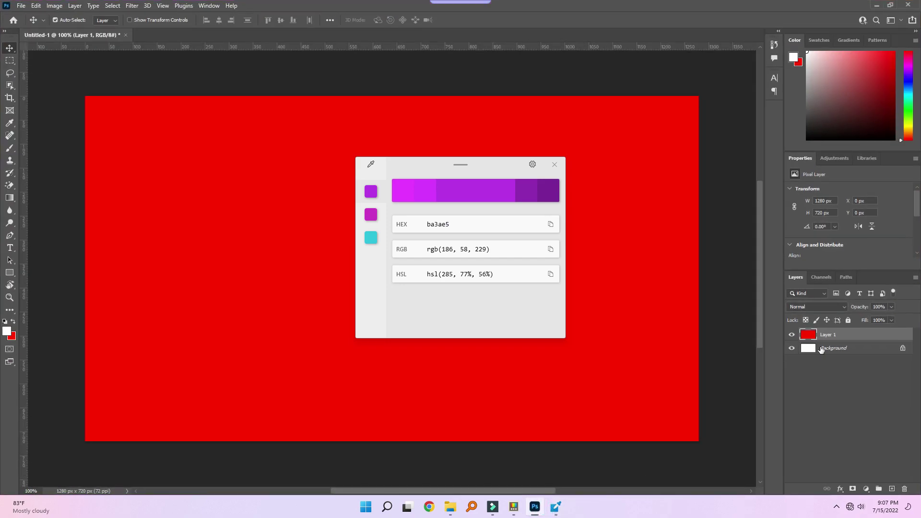
right_click(832, 335)
click(754, 110)
drag(488, 160, 400, 172)
click(571, 300)
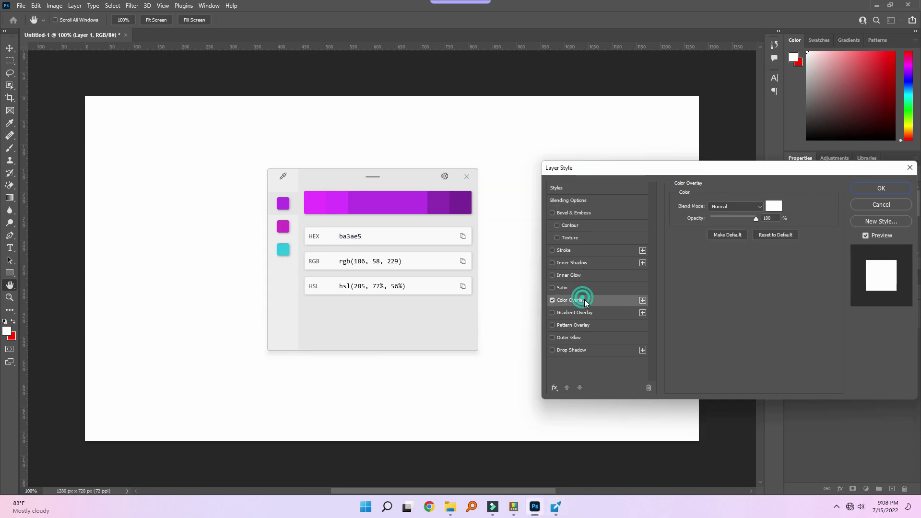
Set the overlay color to the copied value ba3ae5 and apply the layer style.
click(774, 207)
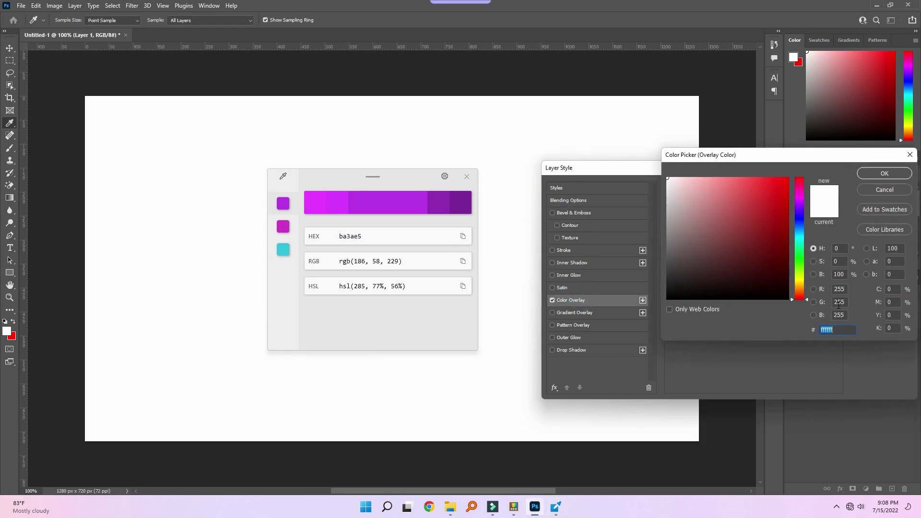
key(ctrl+v)
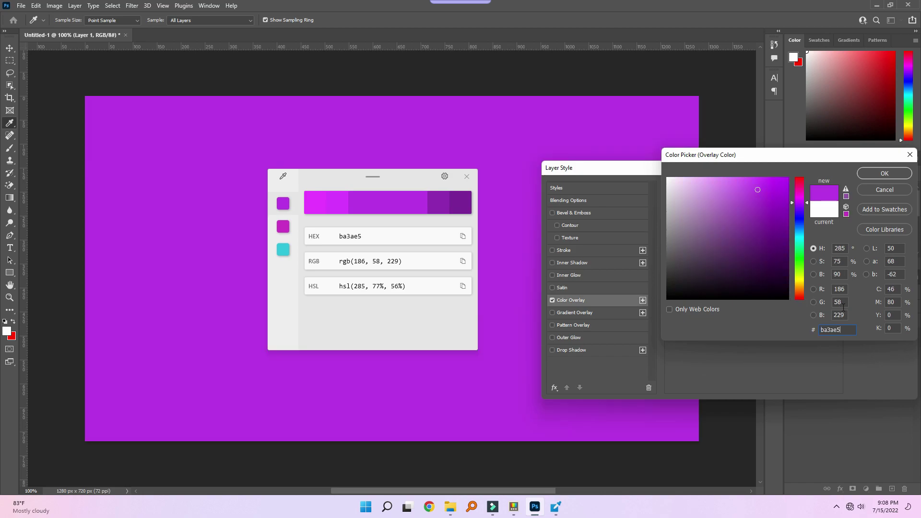
click(884, 174)
click(887, 183)
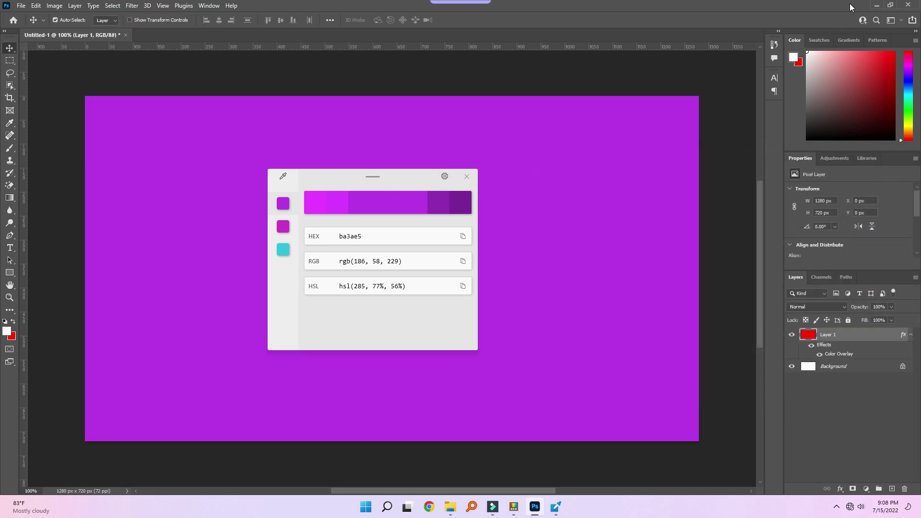
Minimize Photoshop, close the color editor and sample the coral tone at the wallpaper's left edge with Color Picker.
click(876, 6)
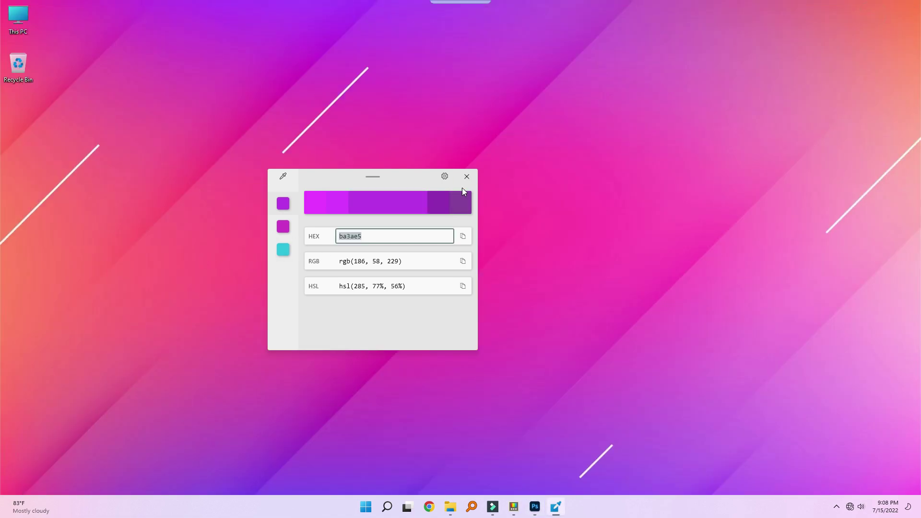
click(467, 176)
key(super+shift+c)
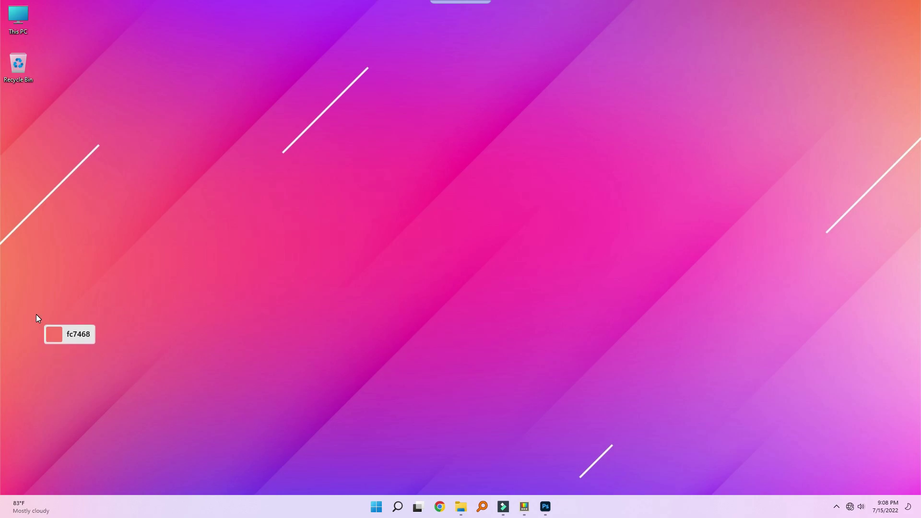
click(36, 315)
Copy the sampled coral tone's HEX value fe7668 from the color editor.
click(401, 187)
drag(401, 188, 354, 191)
right_click(354, 191)
click(401, 209)
right_click(359, 183)
click(430, 227)
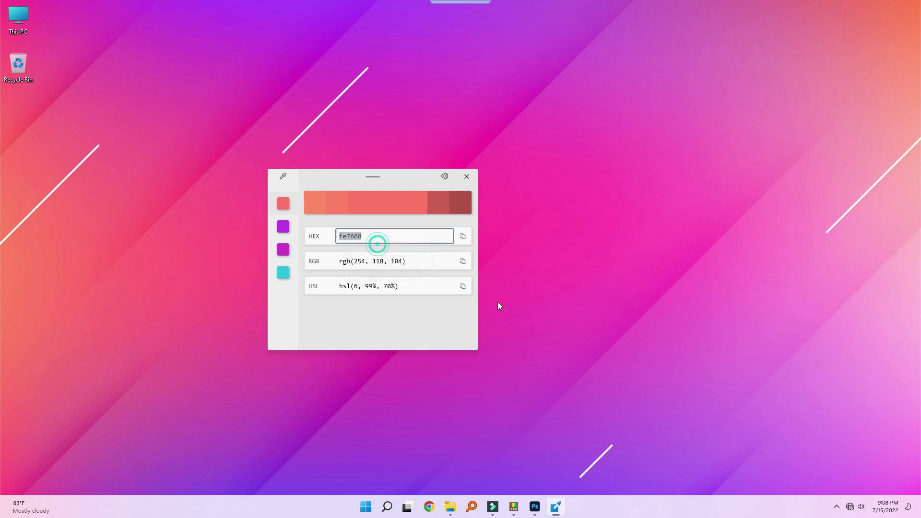
Switch to Photoshop, set Layer 1's Color Overlay to the copied coral value fe7668 and apply the layer style.
click(543, 512)
right_click(828, 338)
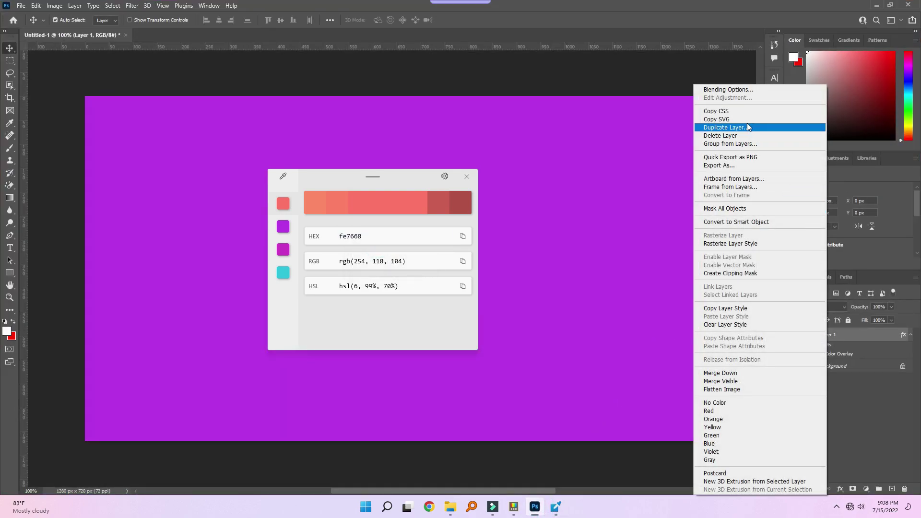
click(729, 90)
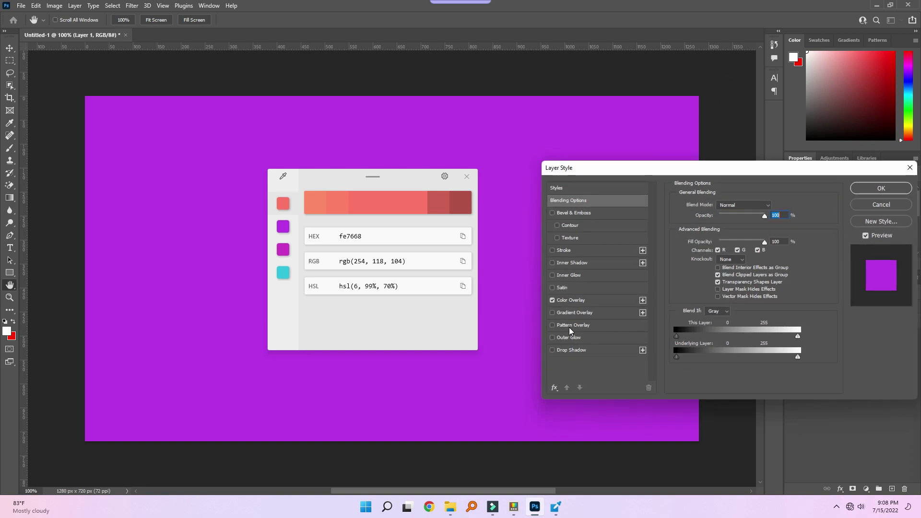
click(603, 298)
click(770, 207)
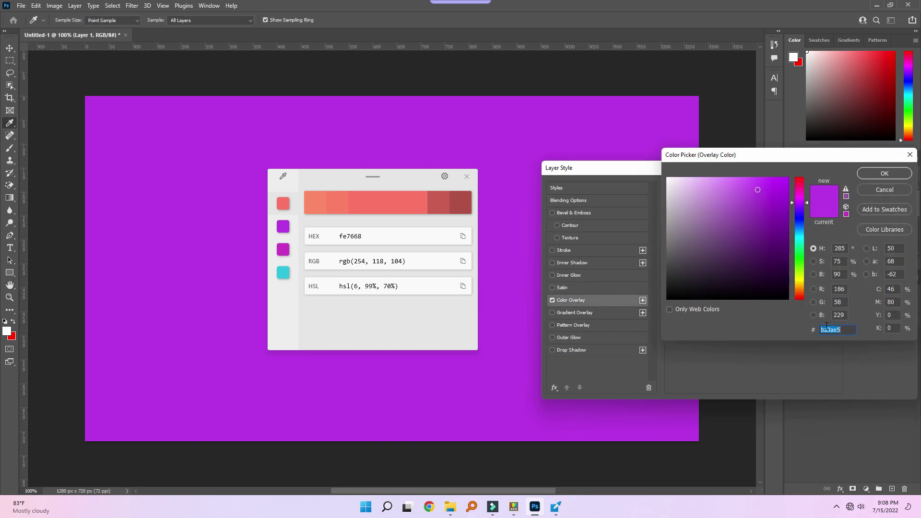
right_click(831, 331)
click(837, 373)
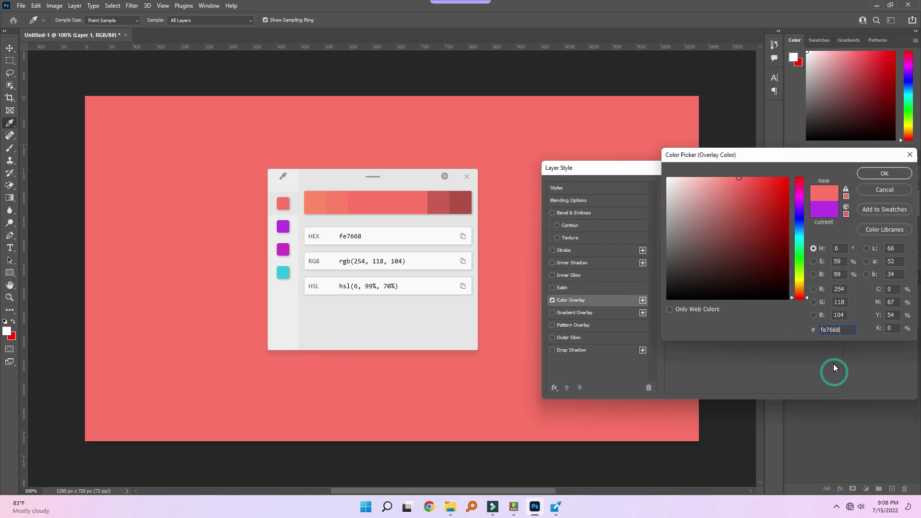
click(884, 172)
click(883, 182)
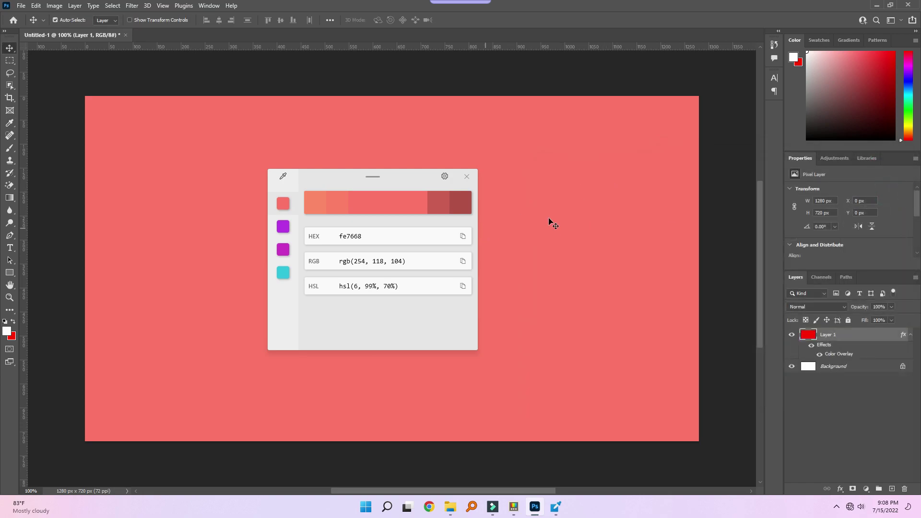
Close the color editor and return to the PowerToys Settings window with Photoshop out of the way.
click(467, 177)
click(546, 507)
click(528, 509)
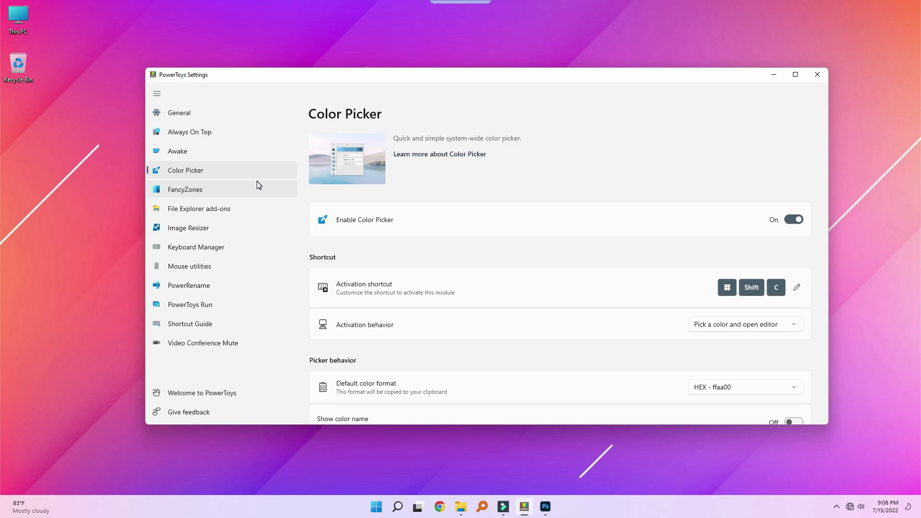
Go to the FancyZones settings, look over the template and custom layouts in the layout editor and close it.
click(258, 188)
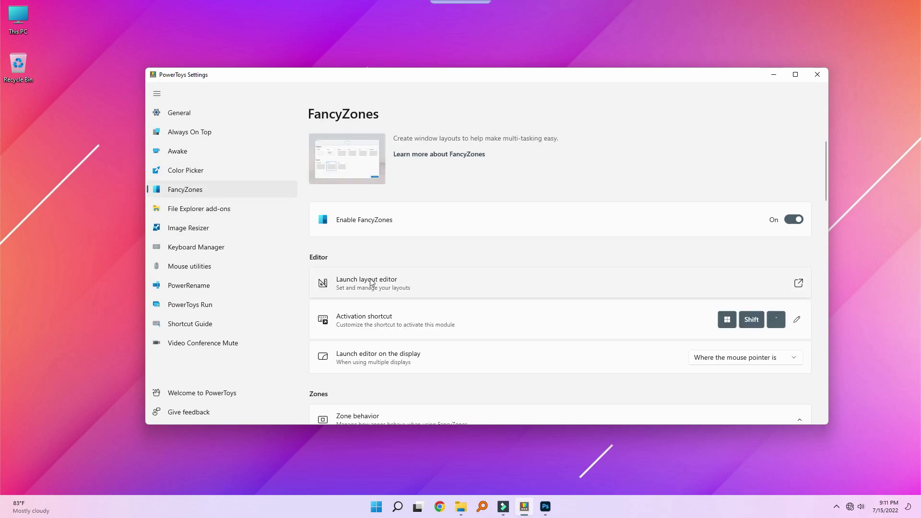
click(393, 282)
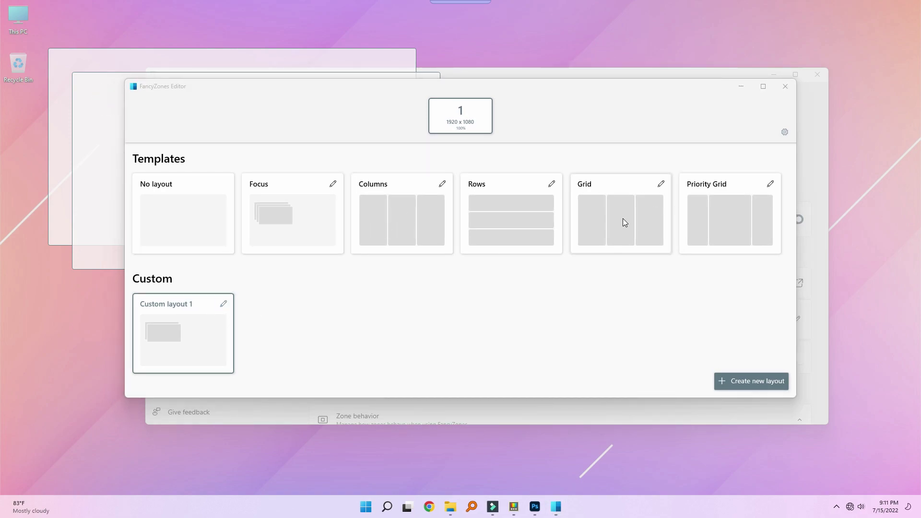
key(Escape)
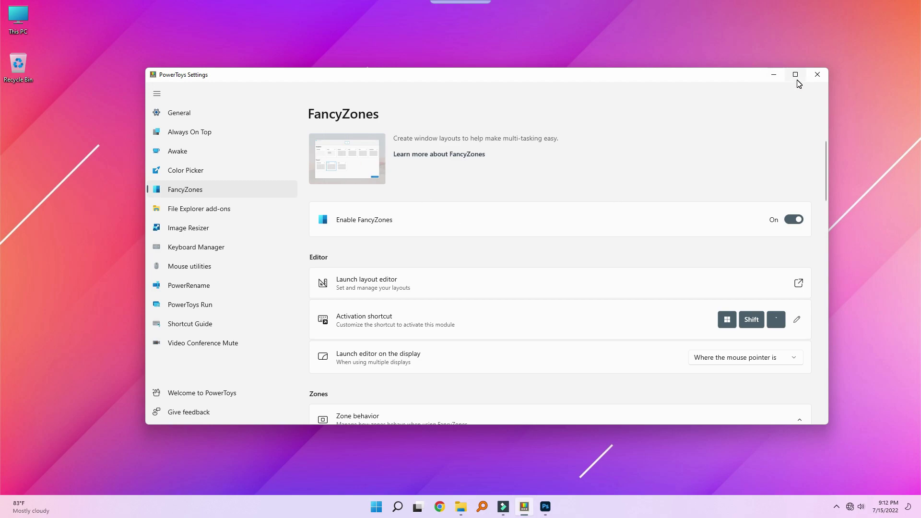
Arrange PowerToys Settings, the Free Pik folder and Local Disk (D:) side by side in a three-column snap layout.
mouse_move(796, 78)
click(833, 104)
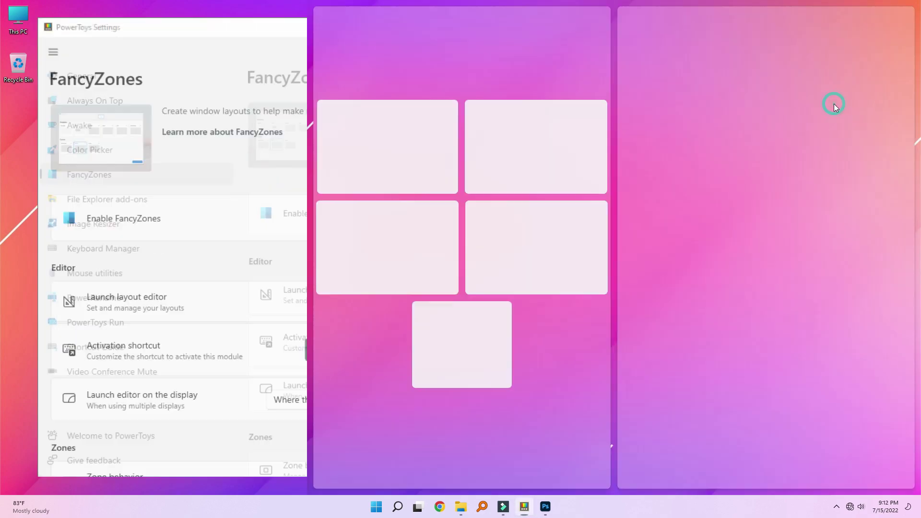
click(520, 172)
click(742, 206)
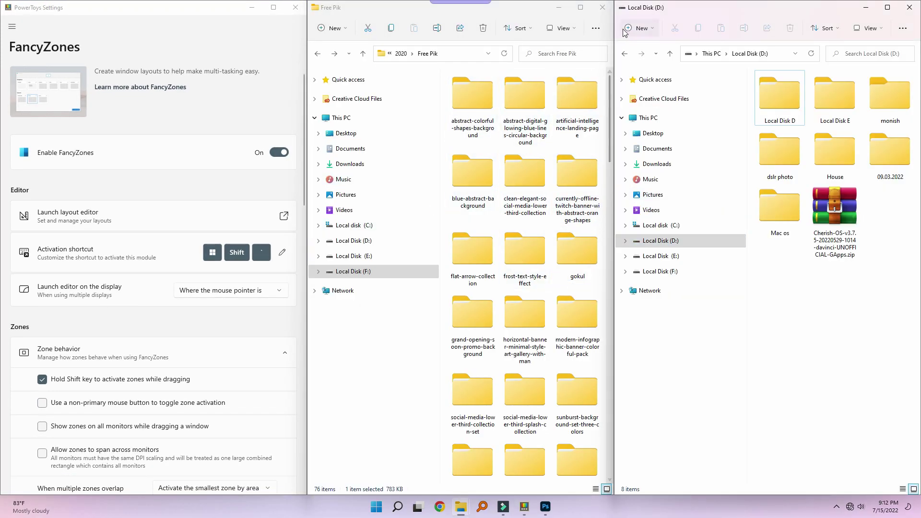
Close the Free Pik window, minimize Local Disk (D:) and return PowerToys Settings to its floating window size.
click(602, 7)
click(869, 8)
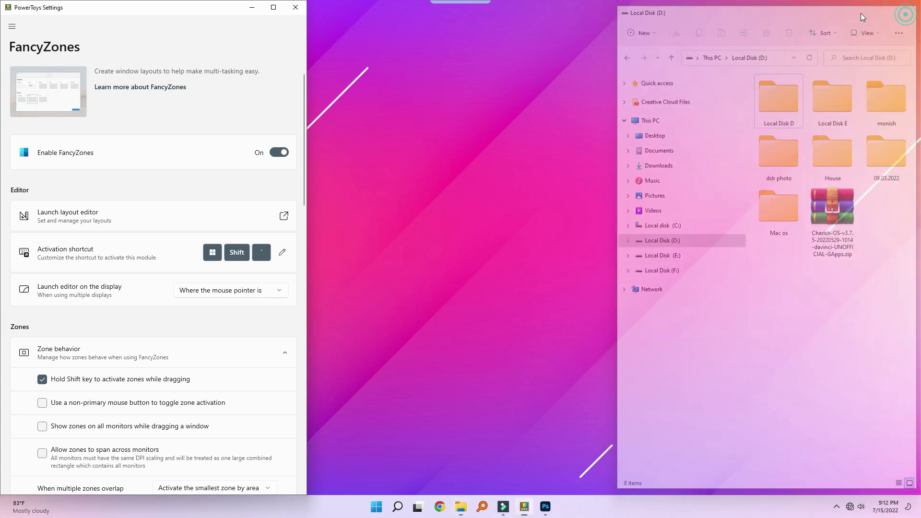
click(273, 7)
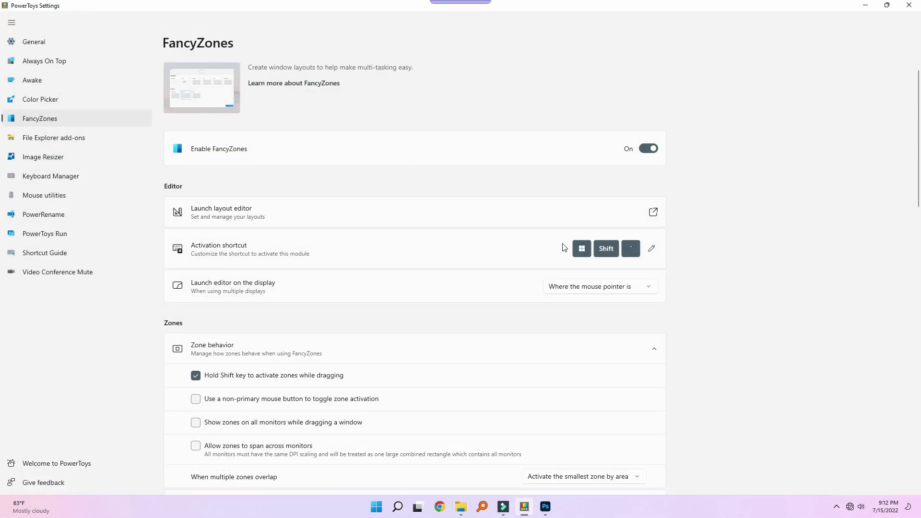
key(super+Down)
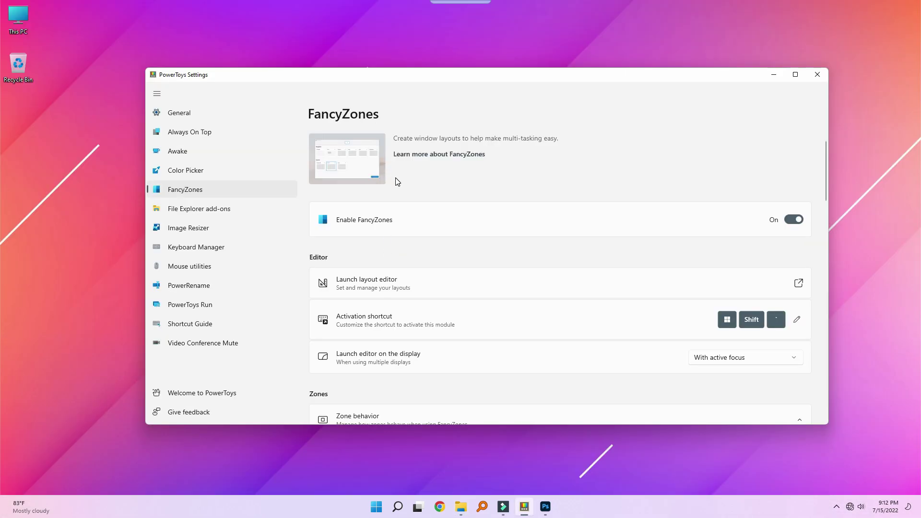
View the File Explorer add-ons and Image Resizer settings pages.
click(255, 211)
click(255, 229)
click(260, 210)
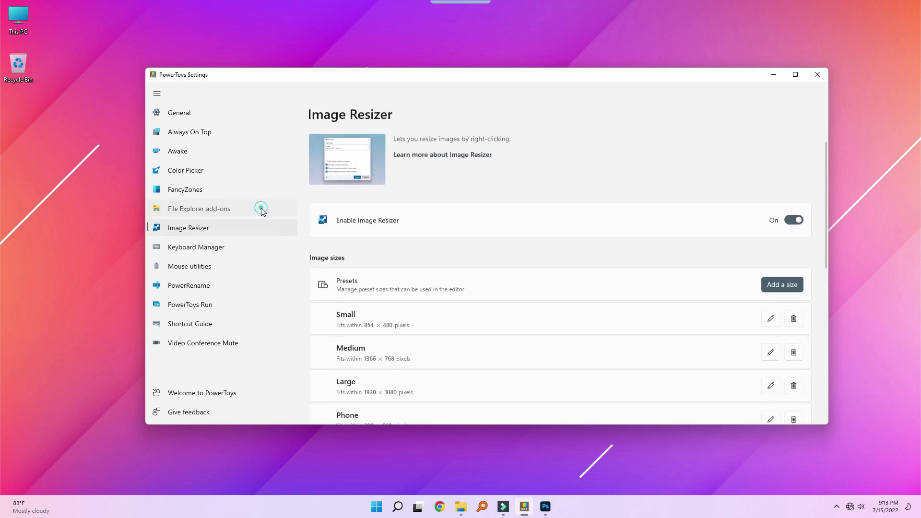
click(260, 211)
Remove the existing remapping of key 1 to Delete in Keyboard Manager and save the change.
click(236, 247)
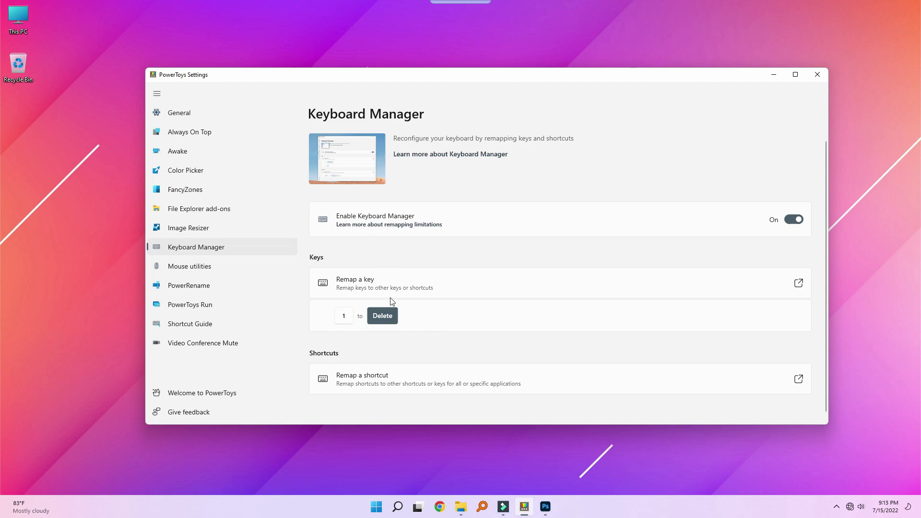
click(382, 281)
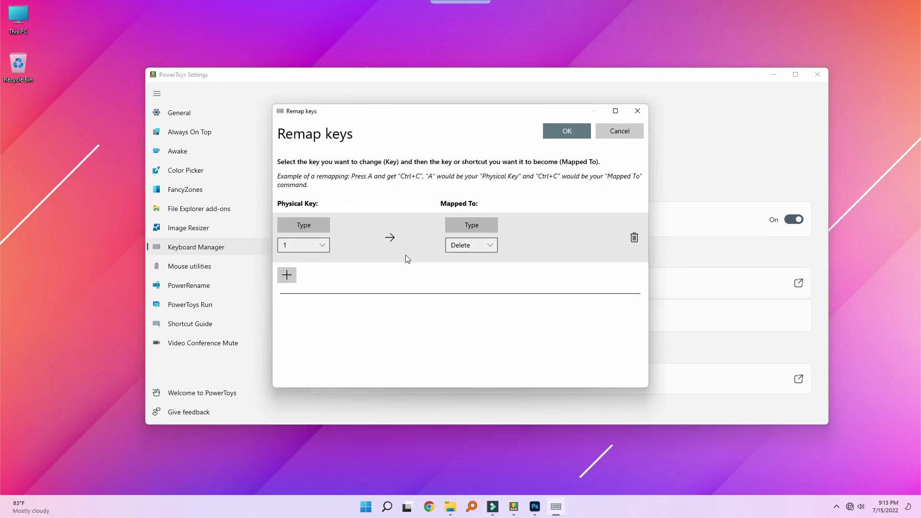
click(634, 237)
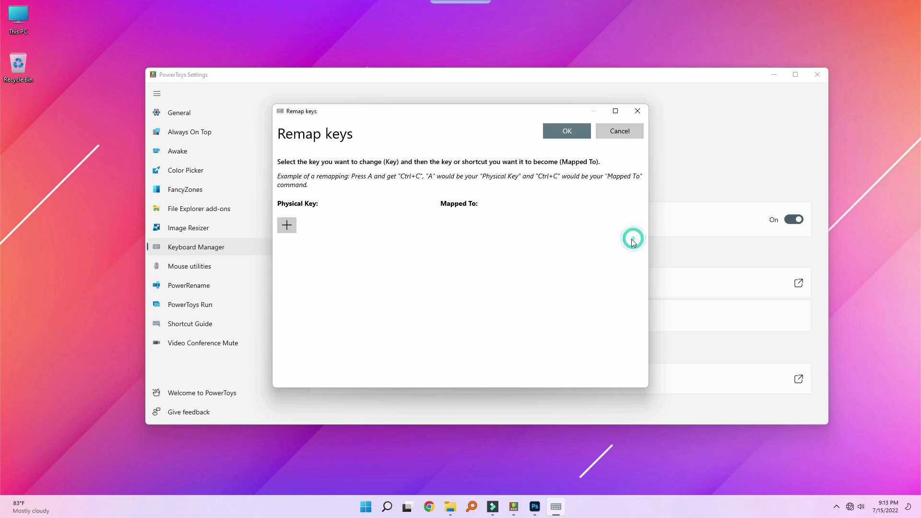
click(568, 130)
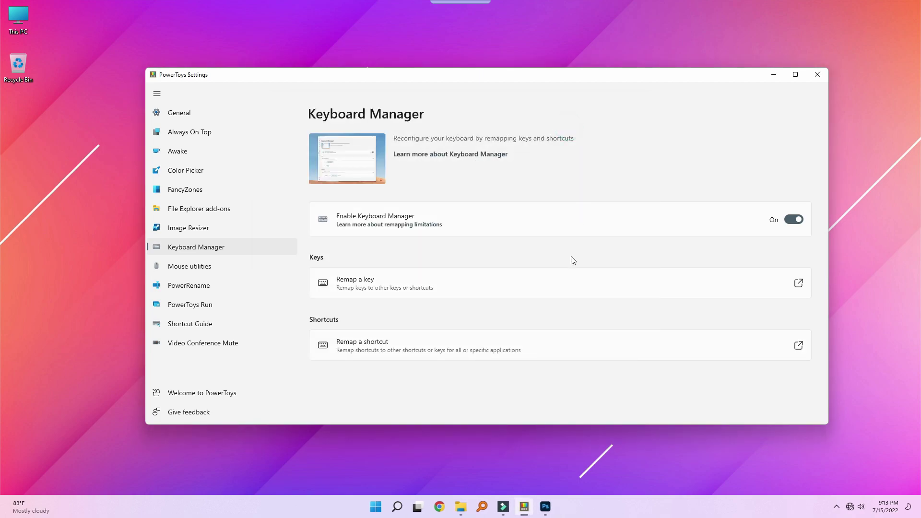
Add a new key remapping in Keyboard Manager with 3 as the physical key.
click(397, 281)
click(287, 224)
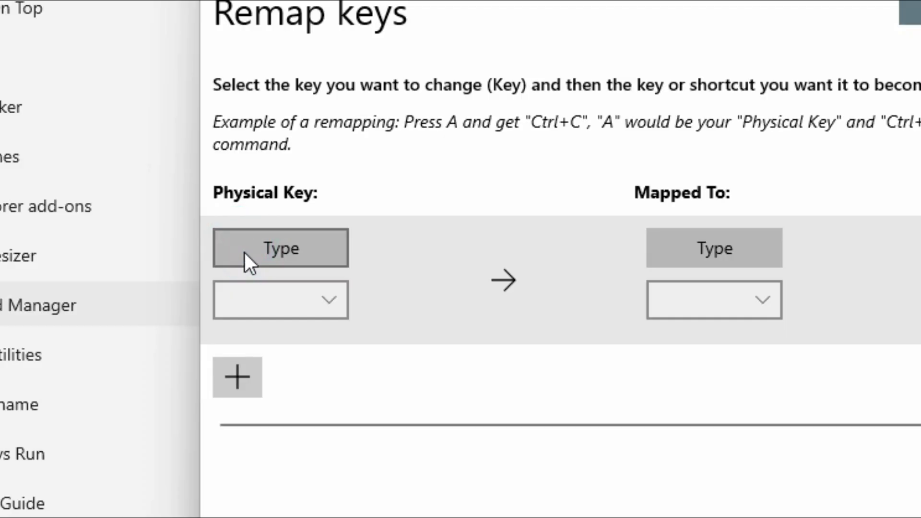
click(288, 302)
scroll(350, 250, up, 1)
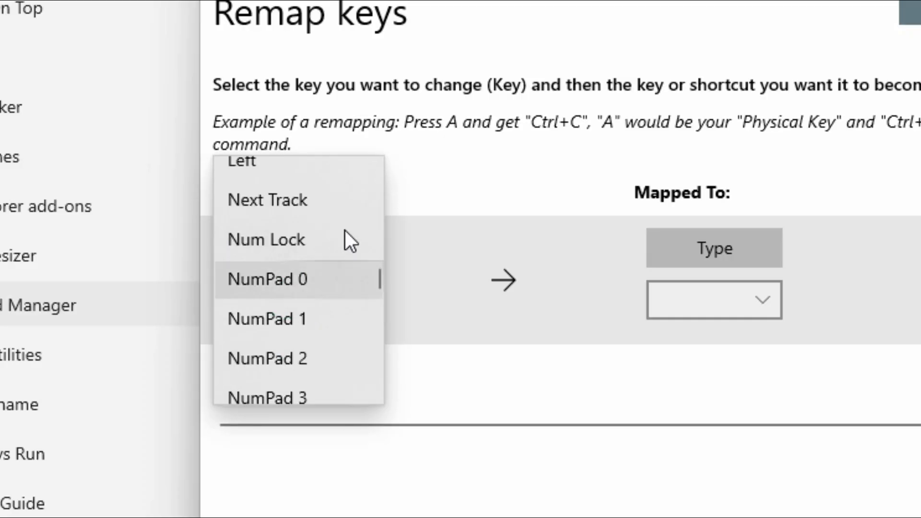
scroll(345, 231, down, 5)
scroll(352, 272, up, 7)
scroll(326, 227, up, 7)
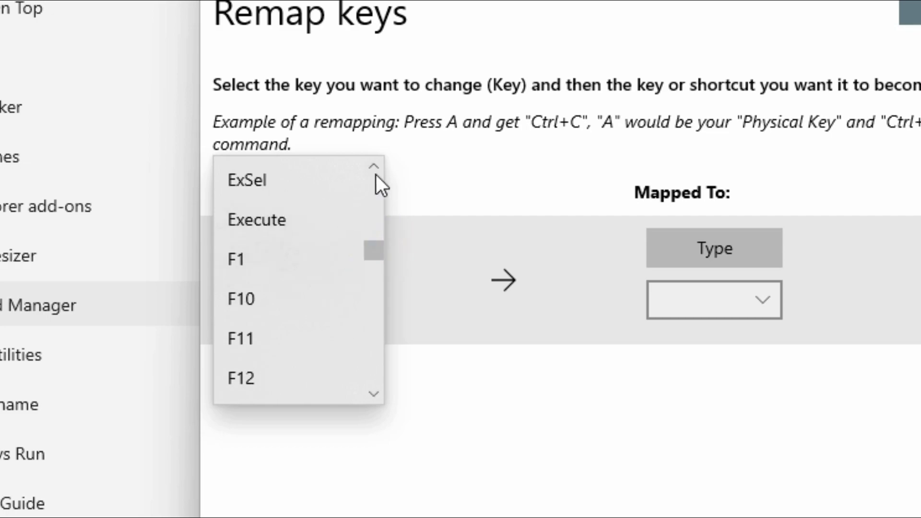
scroll(375, 167, up, 2)
scroll(314, 216, up, 10)
click(288, 287)
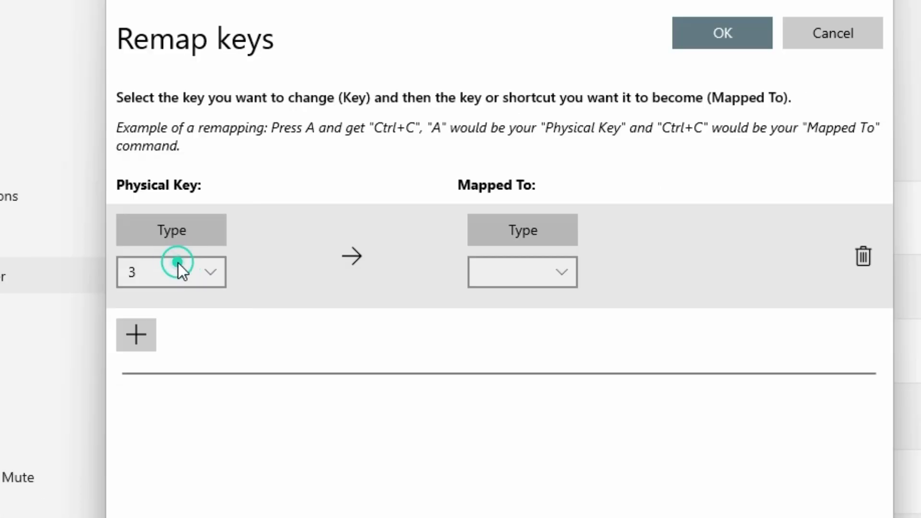
Map key 3 to Print Screen and save the remapping, accepting the loss of its original assignment.
click(748, 295)
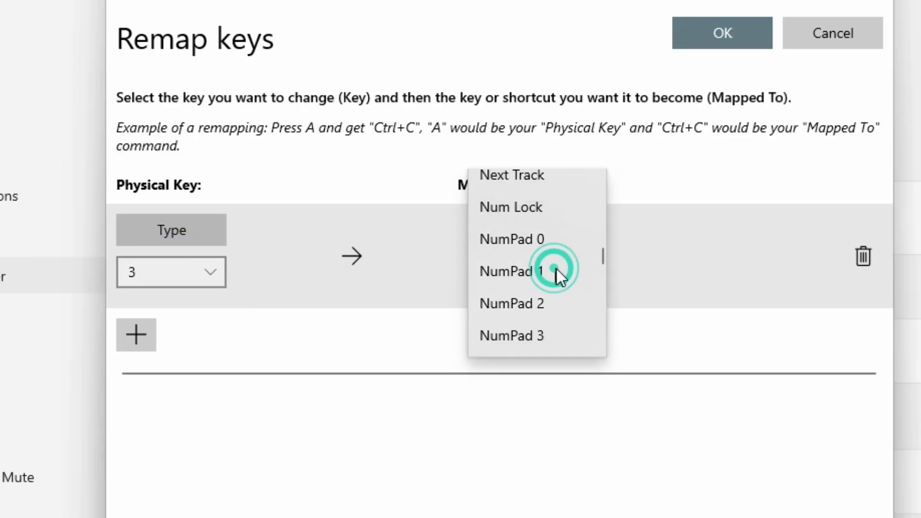
drag(603, 252, 593, 269)
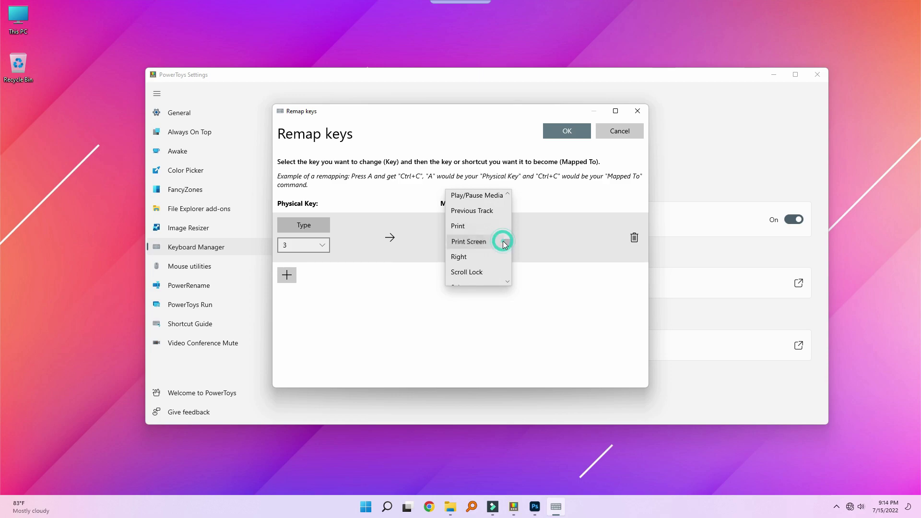
click(499, 241)
click(568, 132)
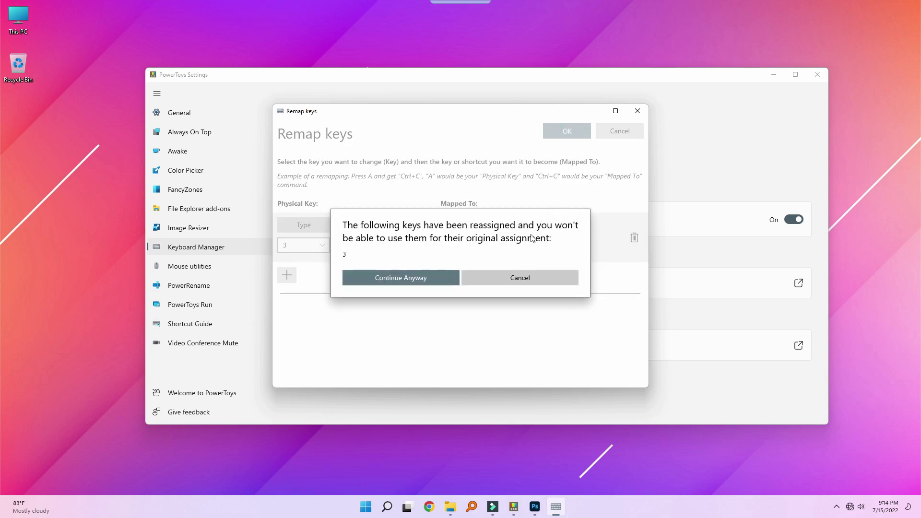
click(426, 278)
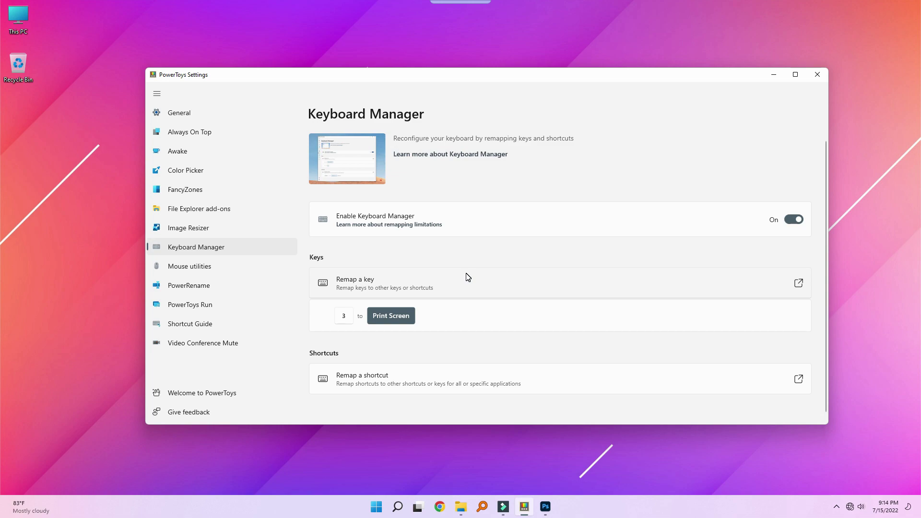
Test the remapped 3 key by triggering a screen capture several times and review the Keyboard Manager page.
key(3)
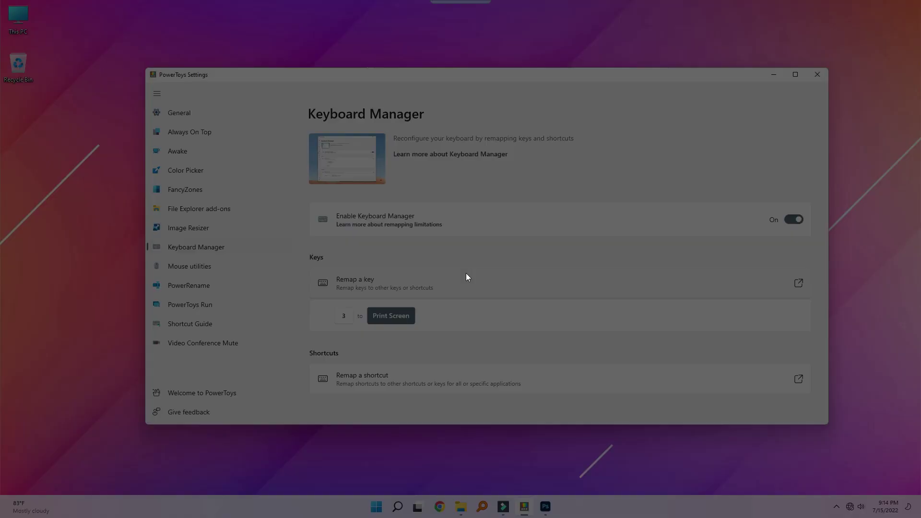
key(3)
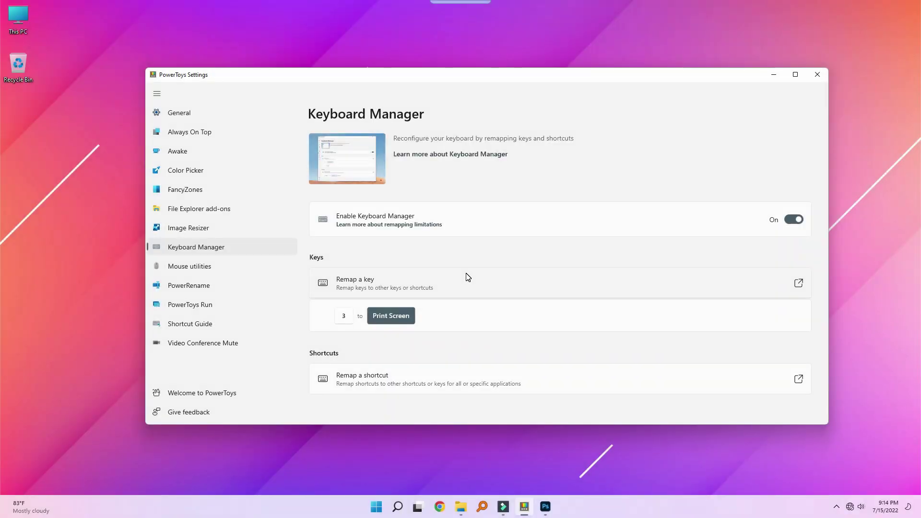
key(3)
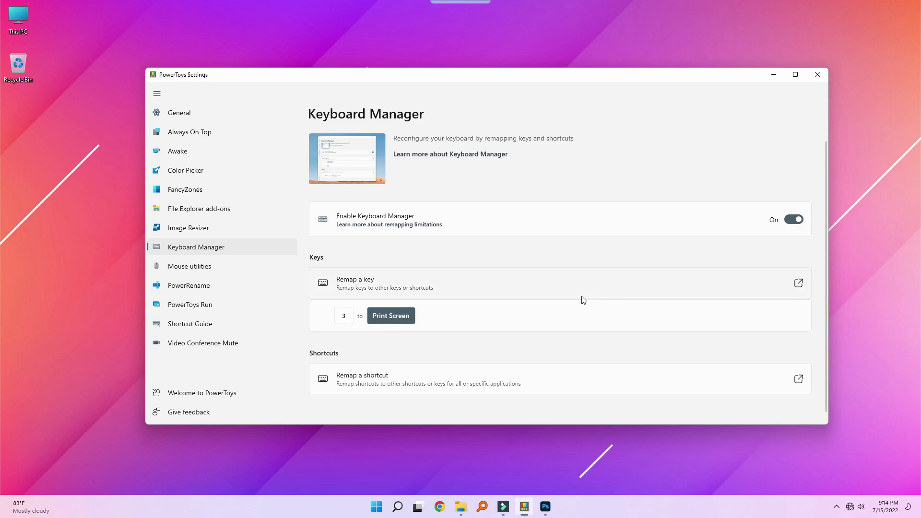
scroll(539, 312, down, 1)
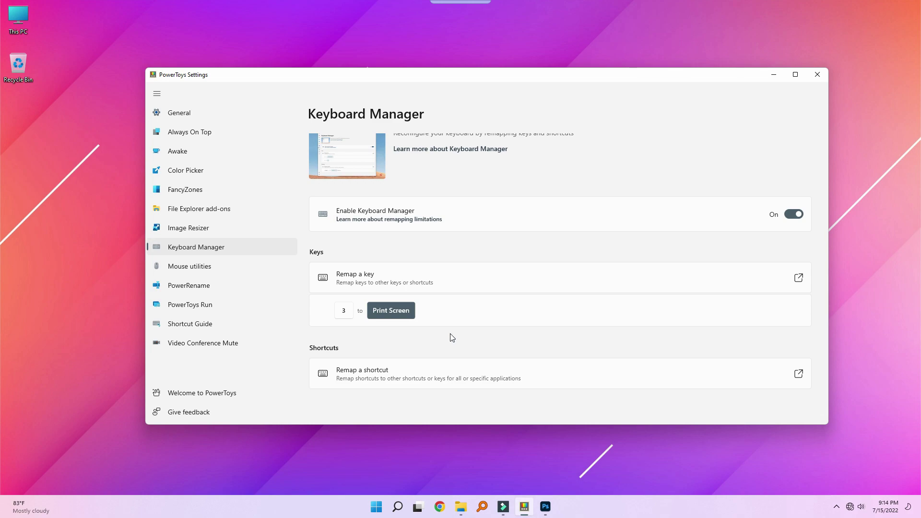
Enable Find My Mouse in the Mouse utilities and set its activation method to Shake mouse.
click(251, 270)
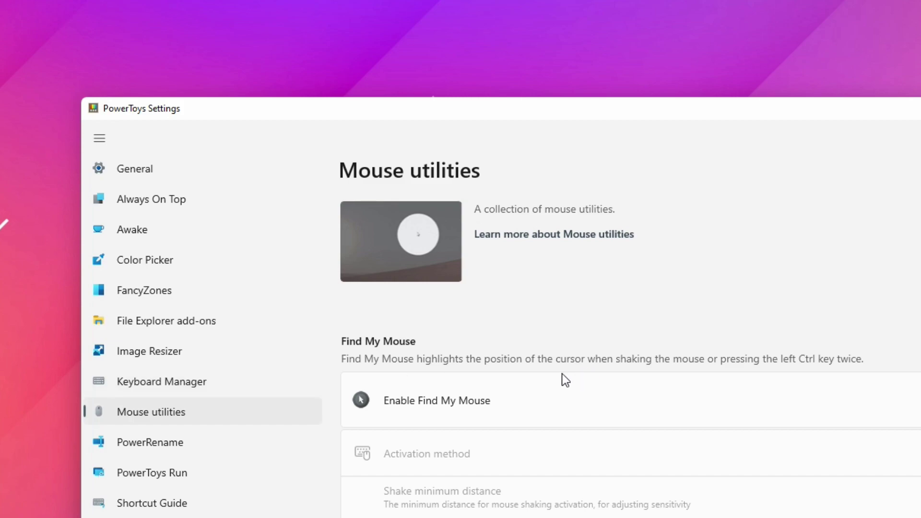
click(701, 443)
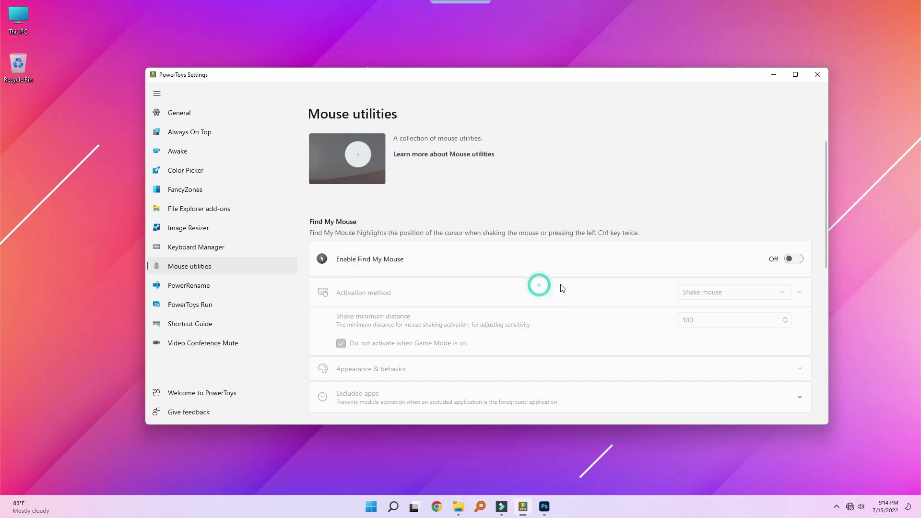
click(793, 259)
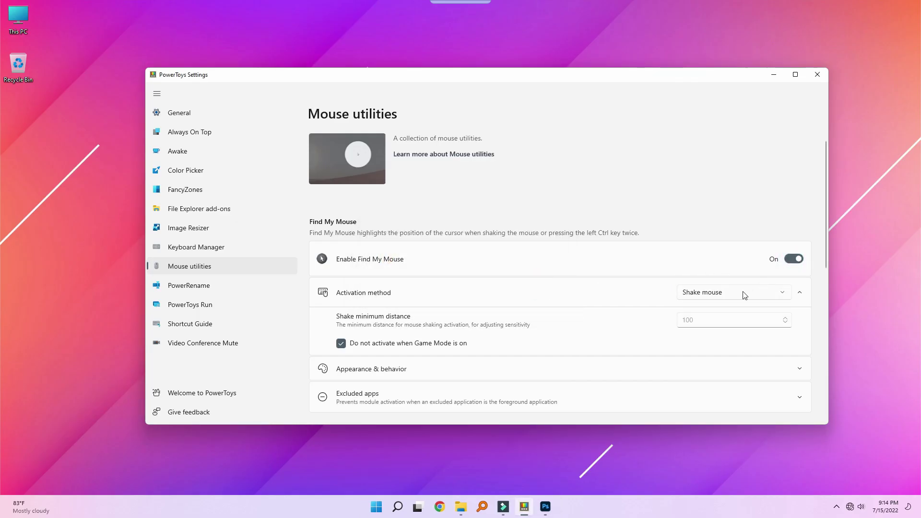
scroll(753, 292, down, 3)
click(721, 211)
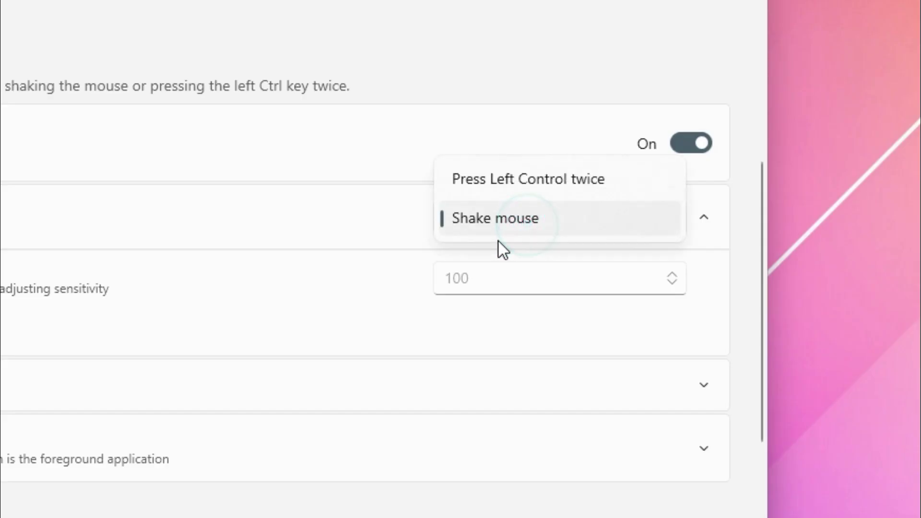
click(722, 206)
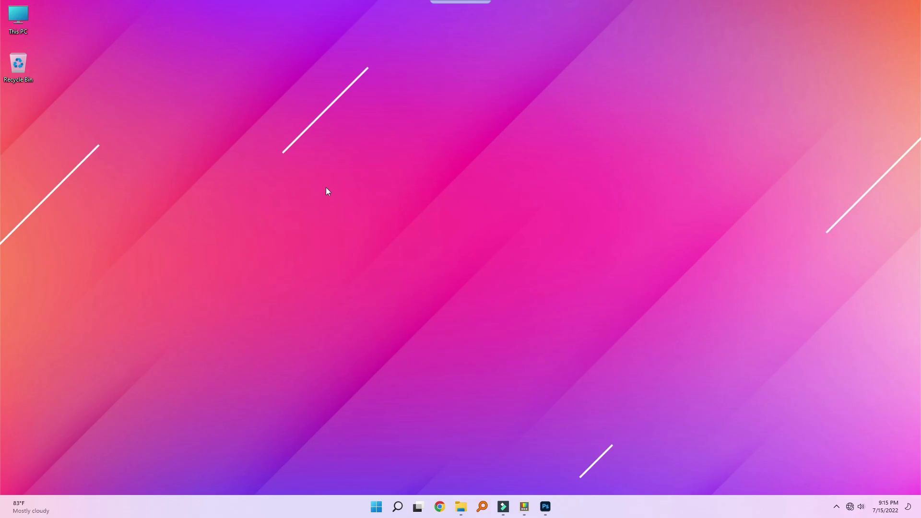
Test Find My Mouse on the empty desktop by triggering its spotlight a few times.
mouse_move(601, 129)
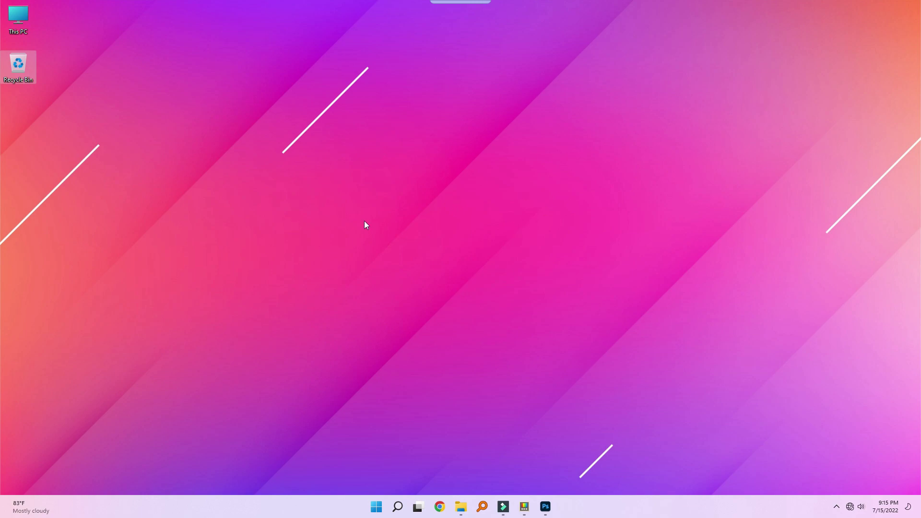
key(ctrl)
key(ctrl)
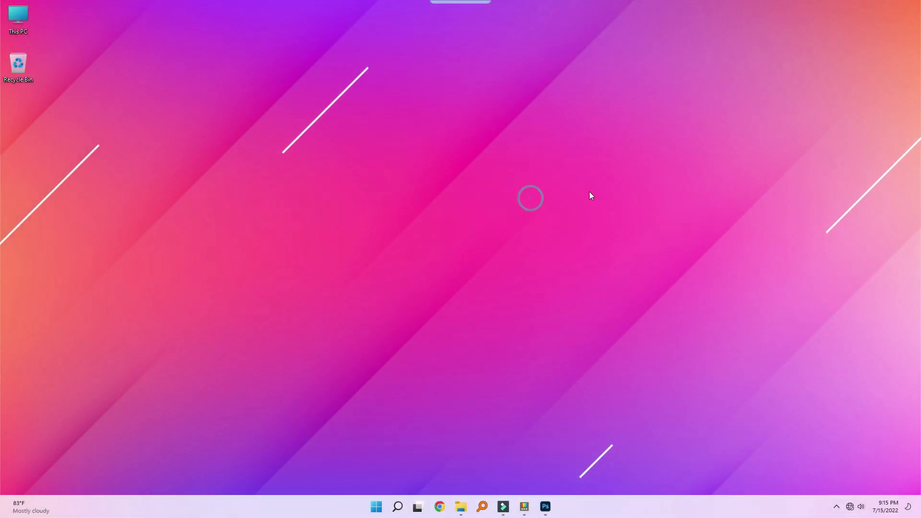
key(ctrl)
key(ctrl)
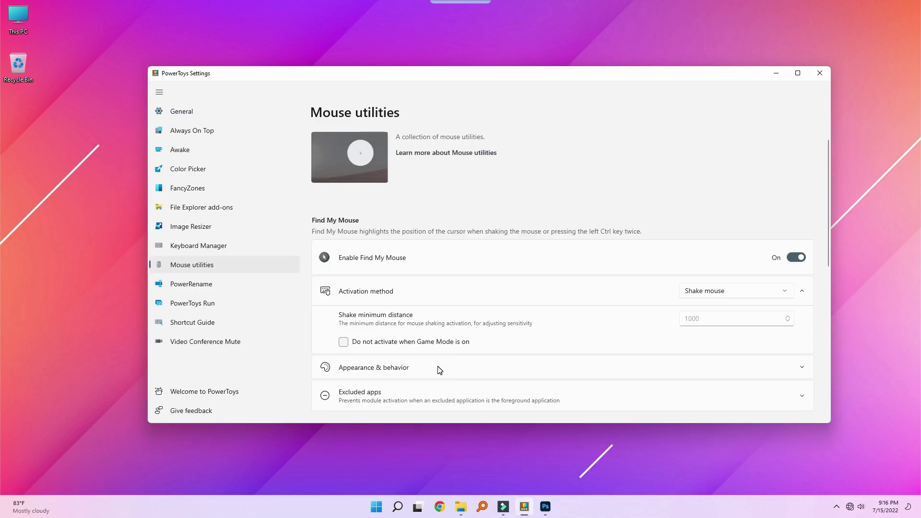
Expand the Find My Mouse appearance and behavior settings and lower the overlay opacity to near its minimum.
click(440, 370)
scroll(669, 316, down, 2)
drag(748, 307, 718, 306)
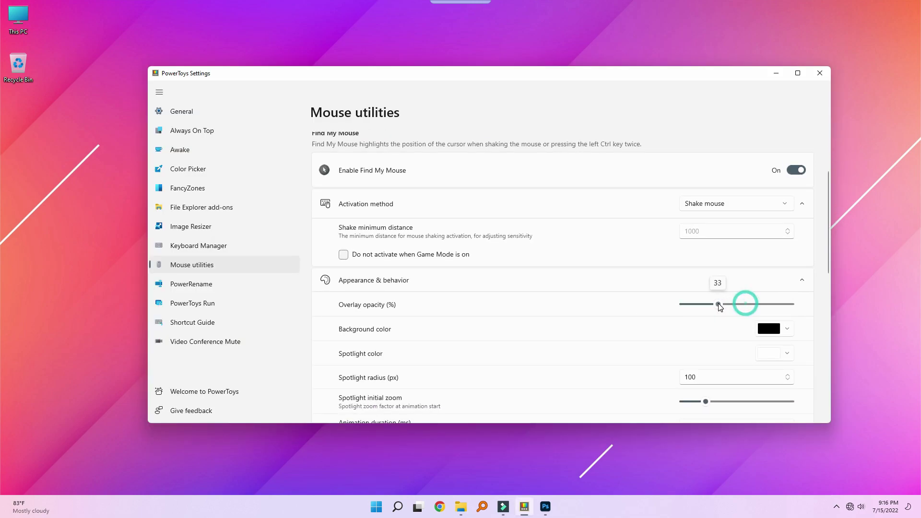
drag(488, 73, 570, 55)
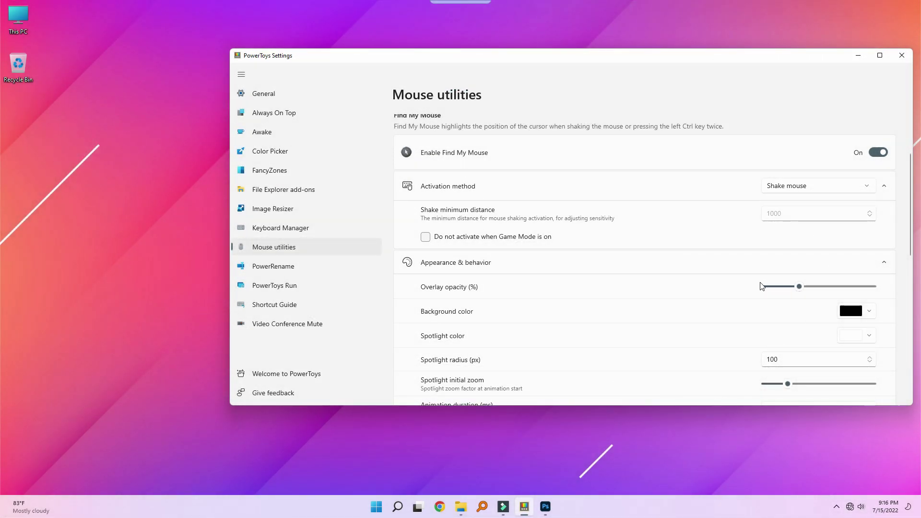
drag(799, 287, 773, 286)
Try a green hue as the Find My Mouse background color and close the color picker.
click(855, 311)
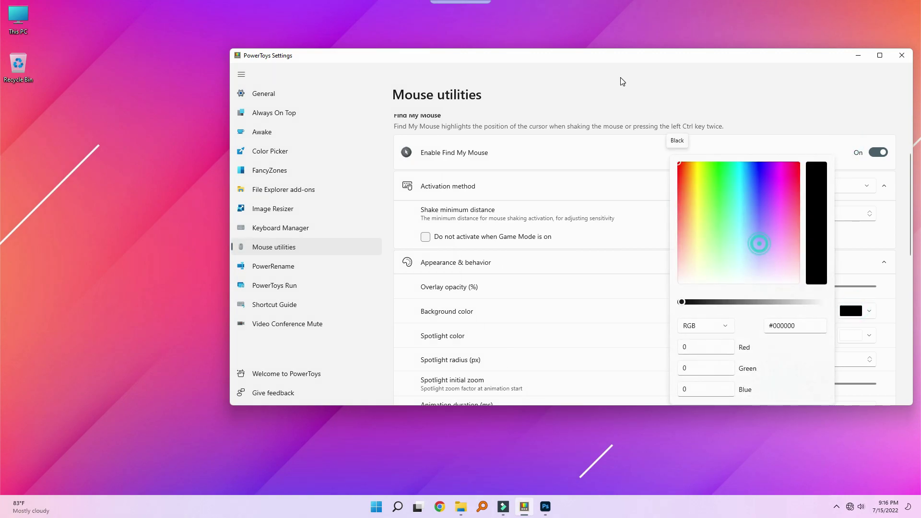
click(718, 219)
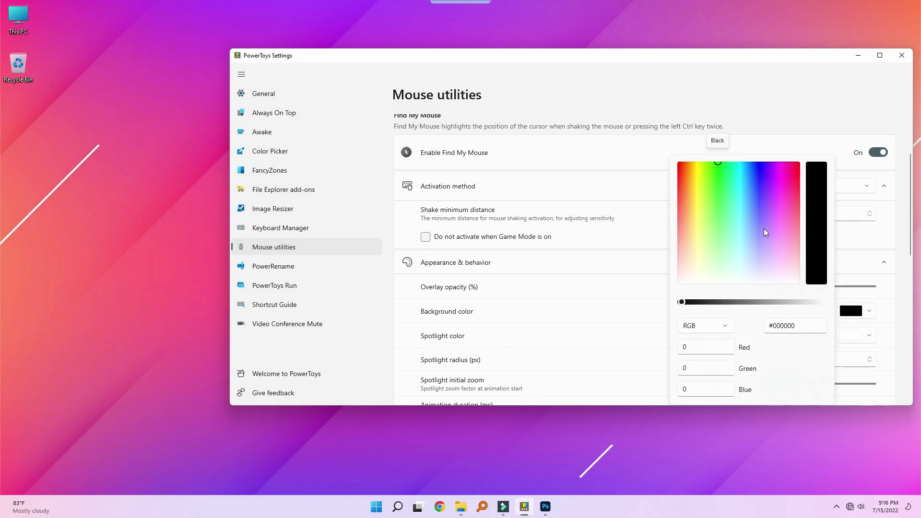
drag(748, 240, 716, 225)
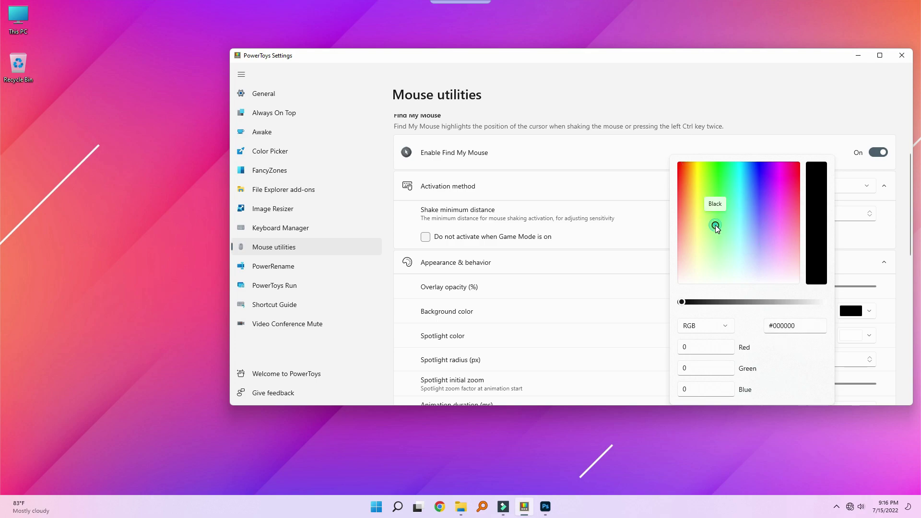
click(557, 350)
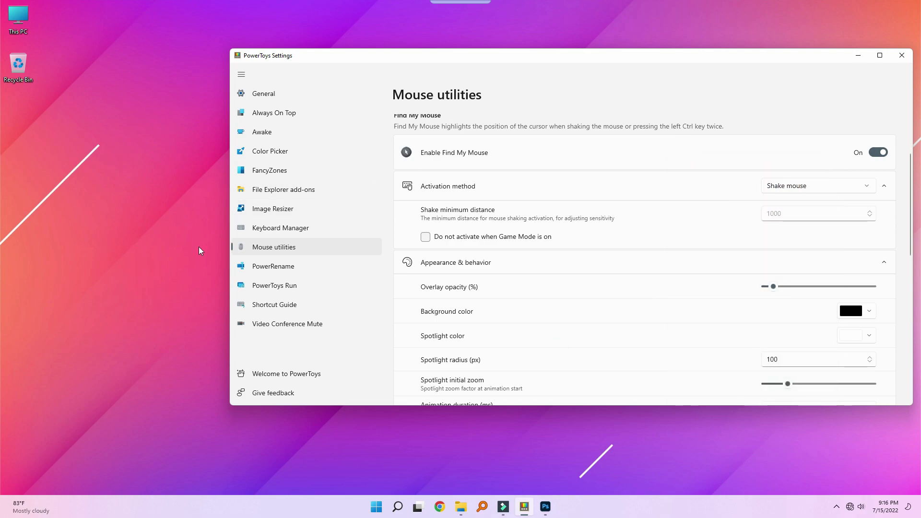
Preview the spotlight with the reduced overlay opacity and reposition the settings window near the middle of the desktop.
mouse_move(103, 262)
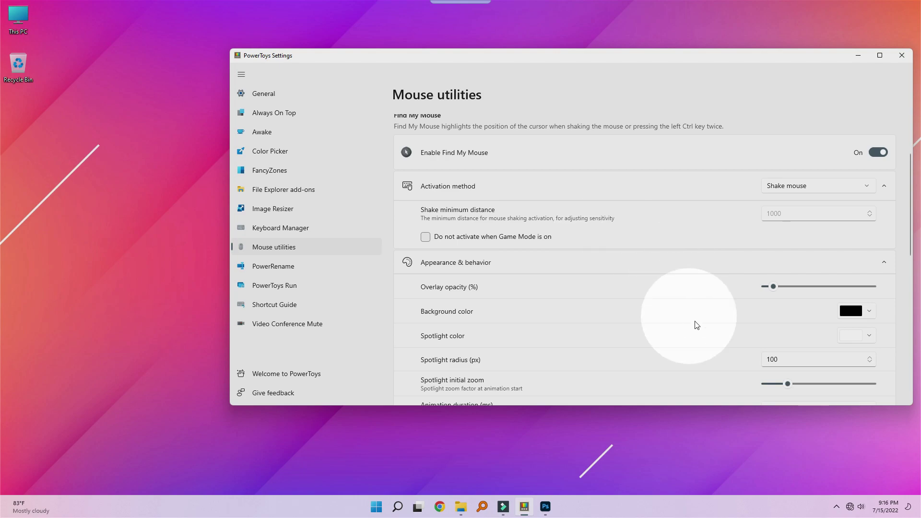
click(837, 319)
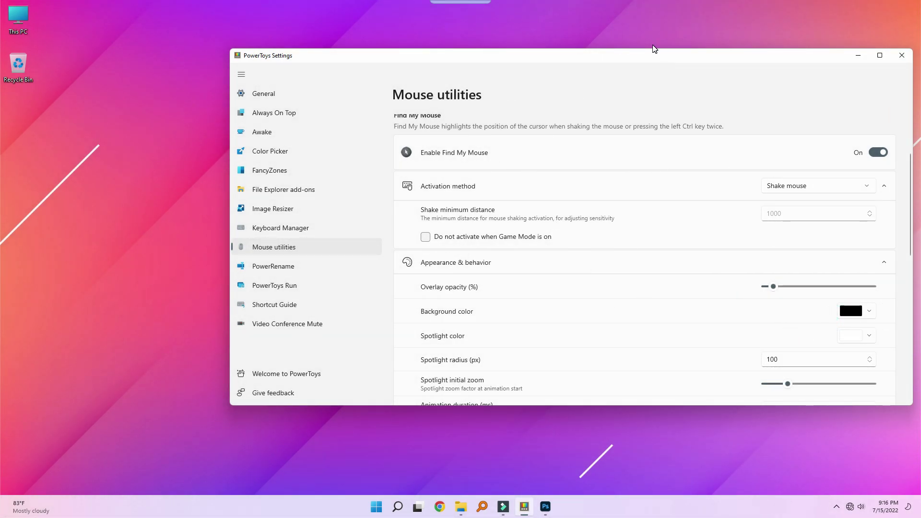
drag(660, 60, 552, 67)
View the PowerRename and PowerToys Run settings, trigger the pointer spotlight over them, and minimize the settings window.
click(206, 273)
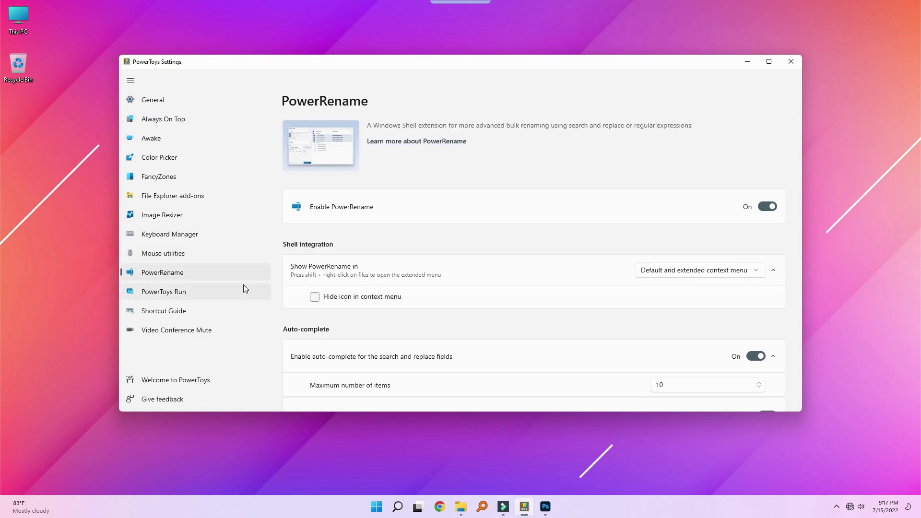
click(202, 292)
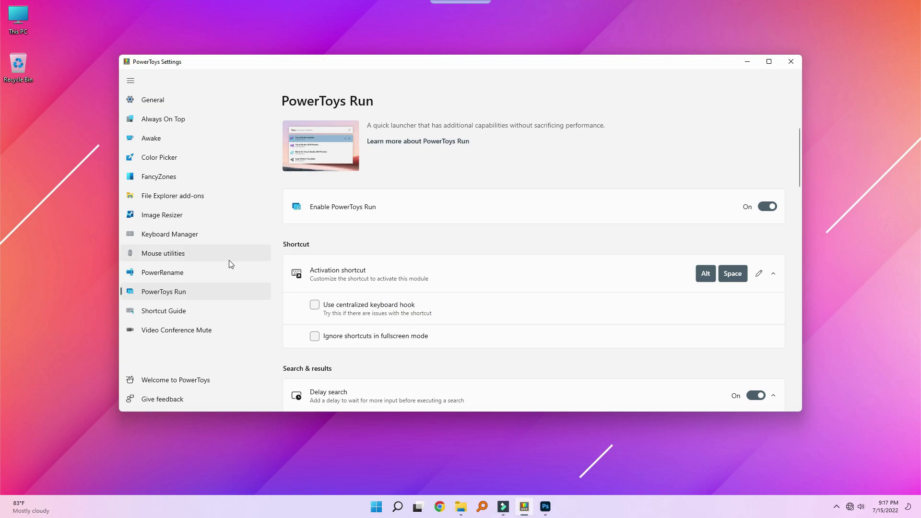
key(ctrl)
key(ctrl)
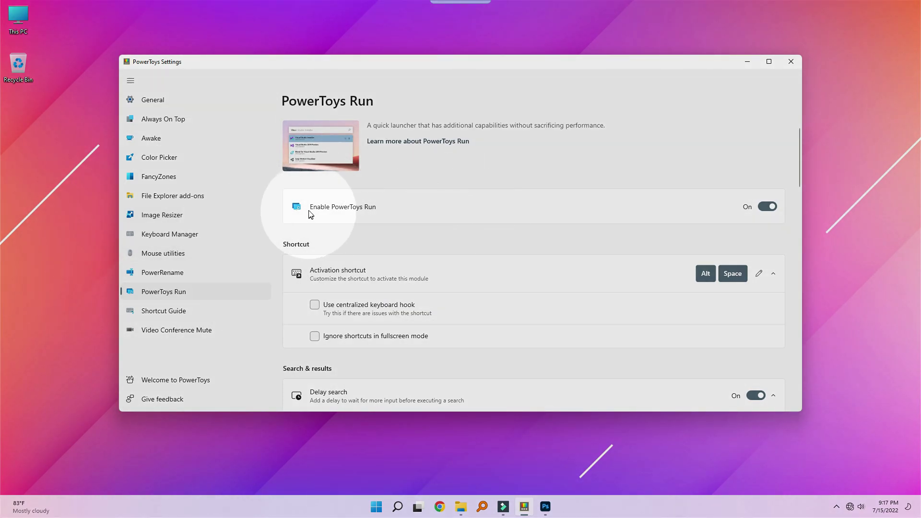
click(751, 65)
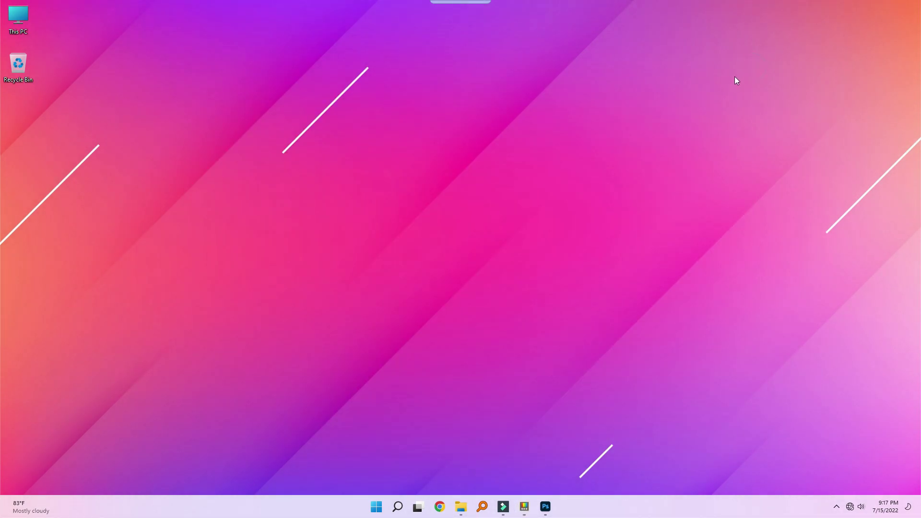
Launch Google Chrome from PowerToys Run by searching for "chr", and close the browser.
key(alt+space)
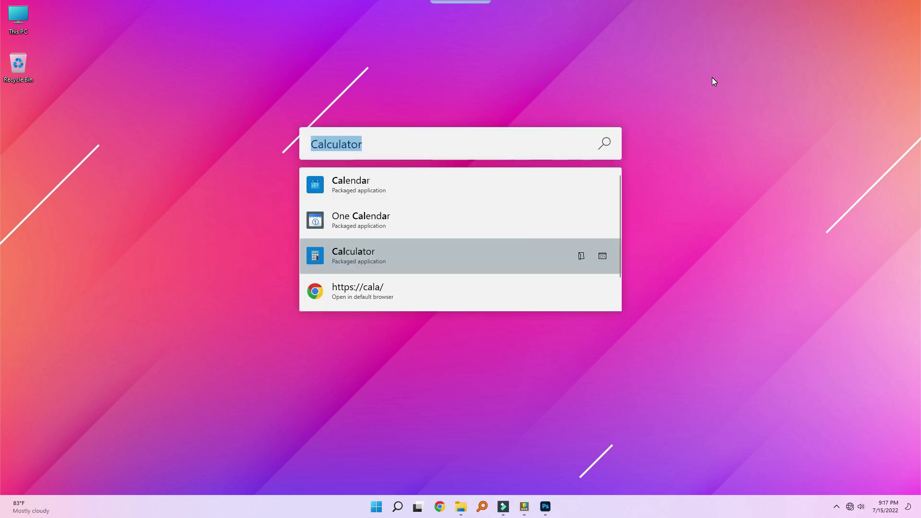
key(BackSpace)
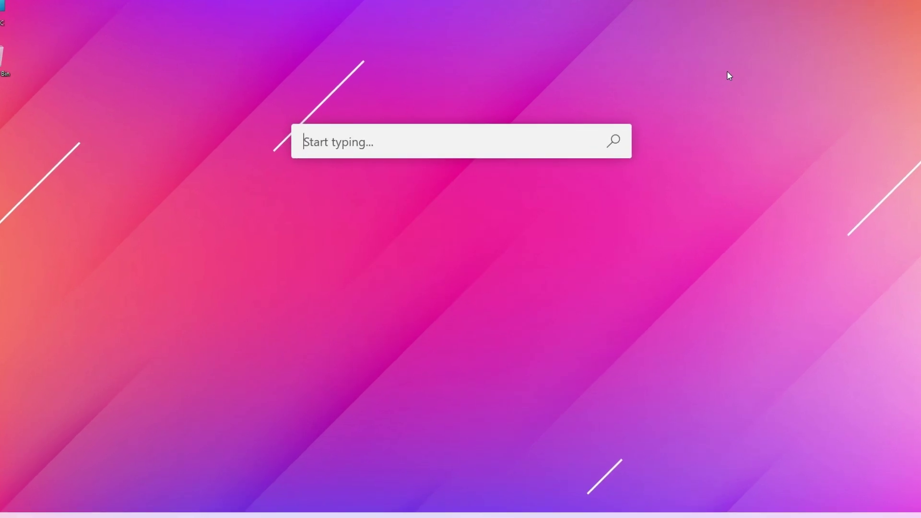
text(ch)
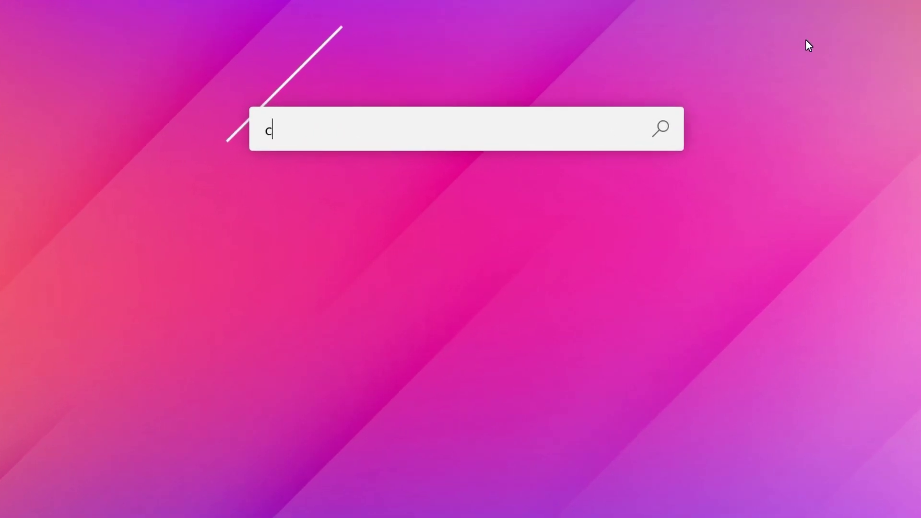
text(r)
key(Return)
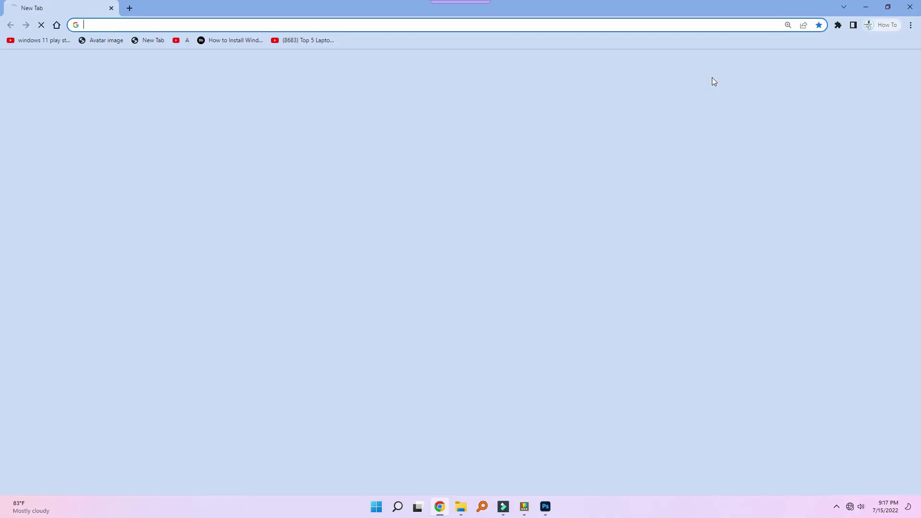
key(alt+F4)
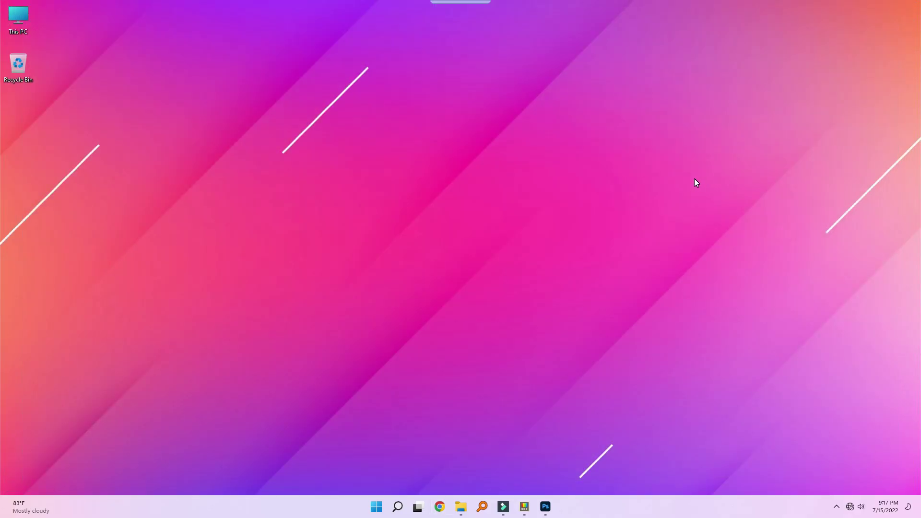
Launch Calculator from PowerToys Run by searching for "cal", and close it.
key(alt+space)
text(ca)
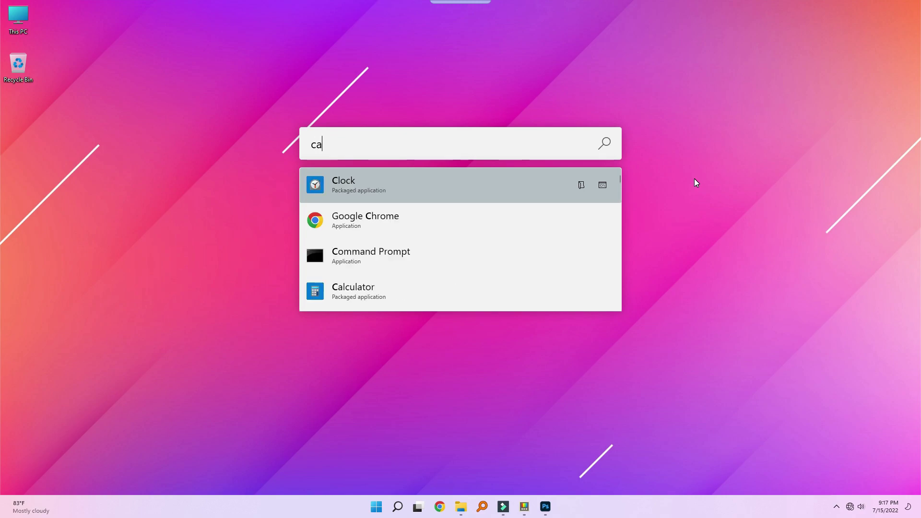
text(l)
key(Down)
key(Return)
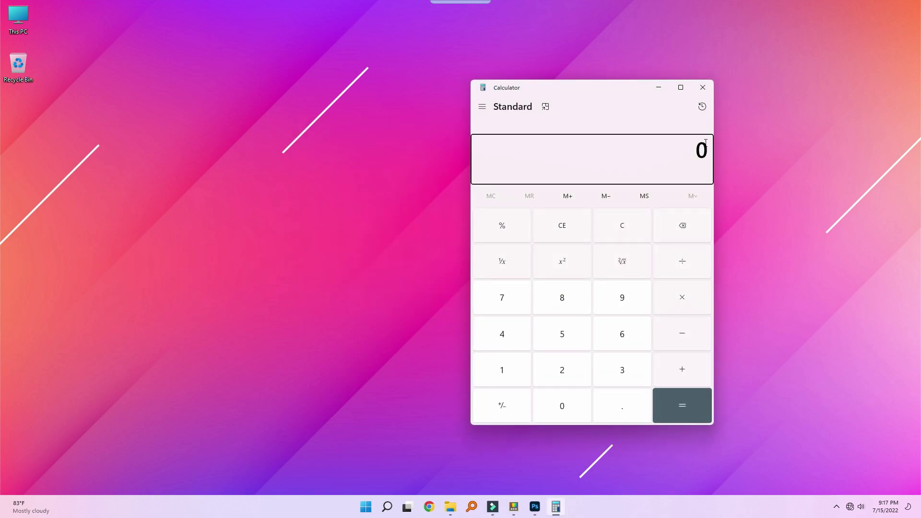
click(710, 85)
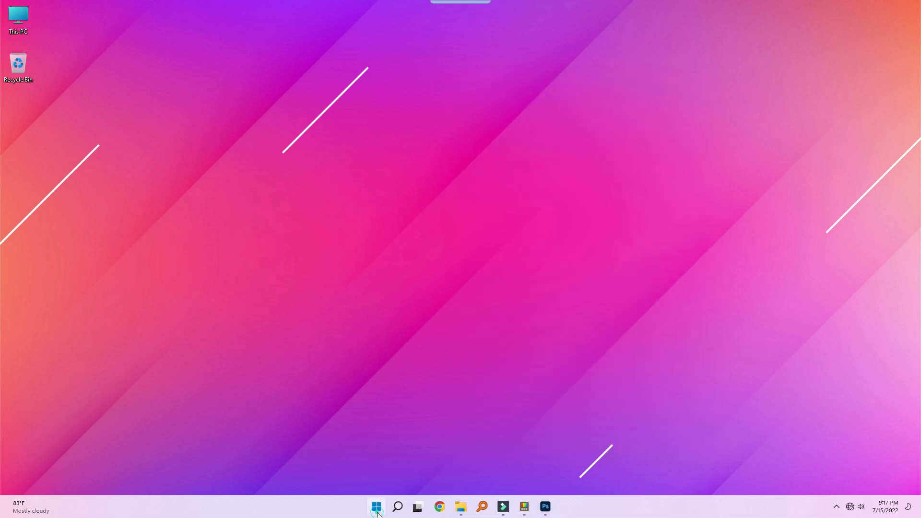
For comparison, find Calculator through the Windows Start search, open it and close it.
click(377, 509)
text(calculator)
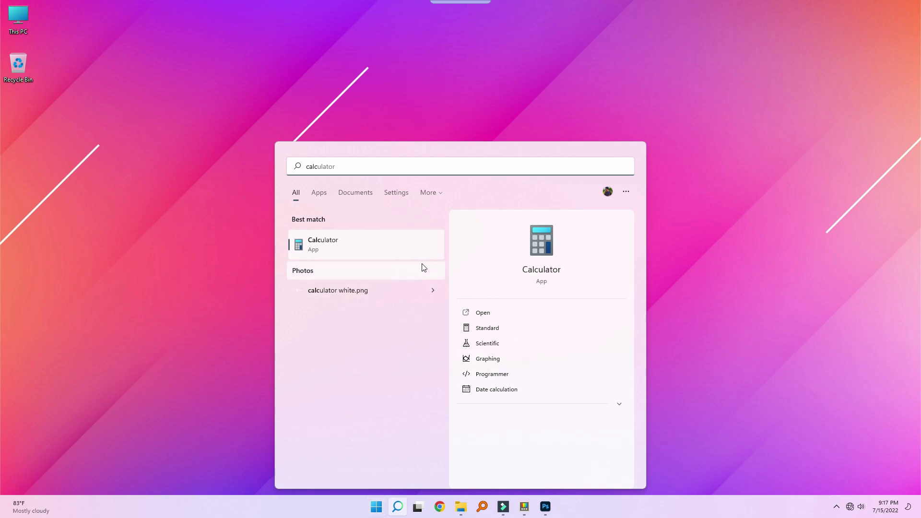
click(360, 242)
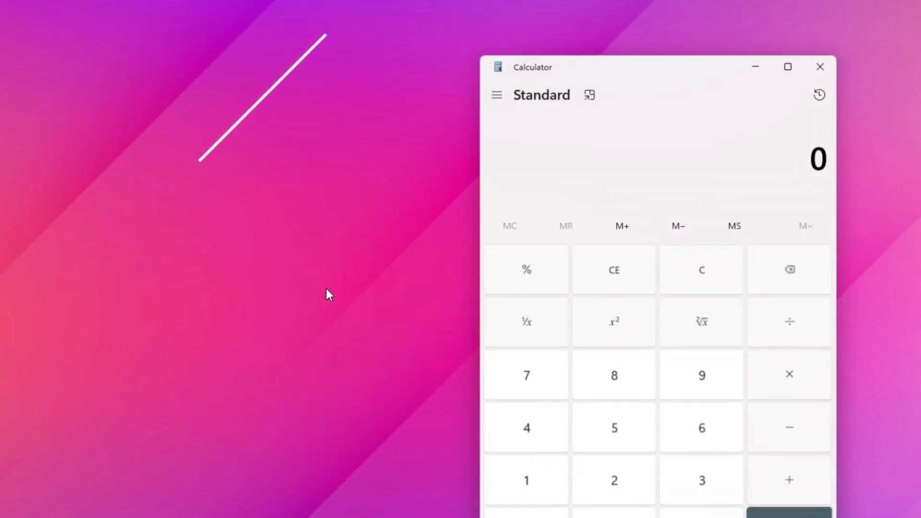
click(819, 67)
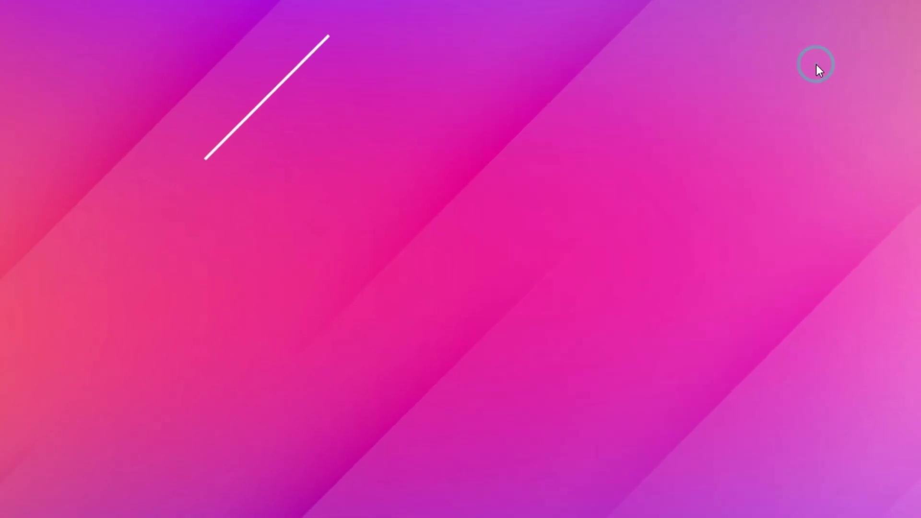
Search for "chrome" in PowerToys Run in place of the previous query, and clear the search text.
key(alt+space)
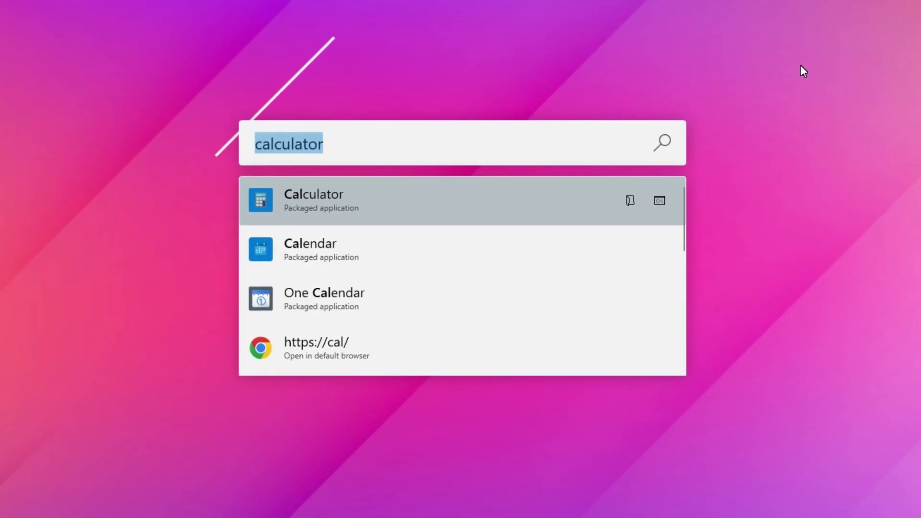
key(BackSpace)
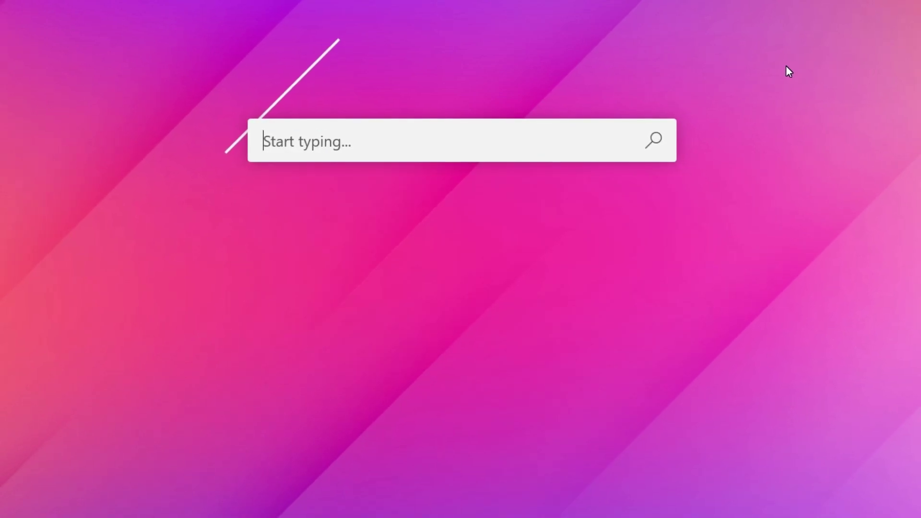
text(chrome)
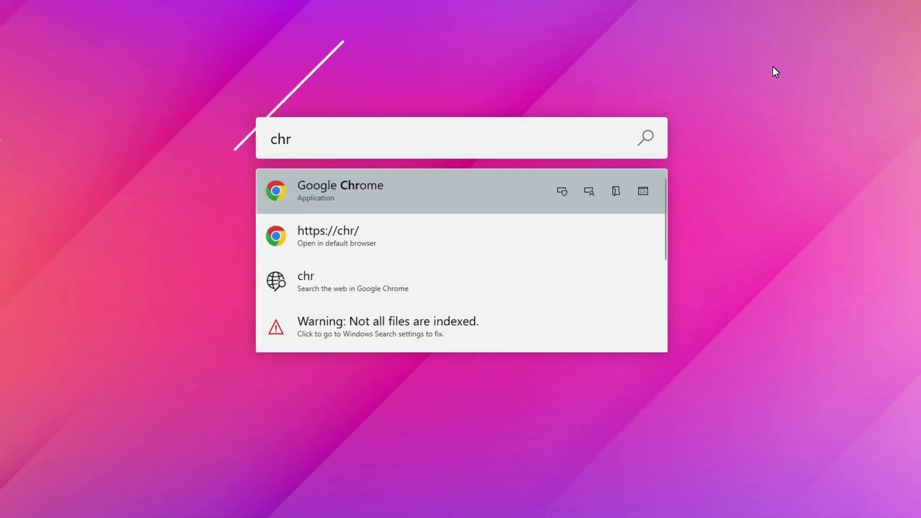
key(BackSpace)
key(BackSpace)
key(BackSpace)
key(BackSpace)
key(BackSpace)
key(BackSpace)
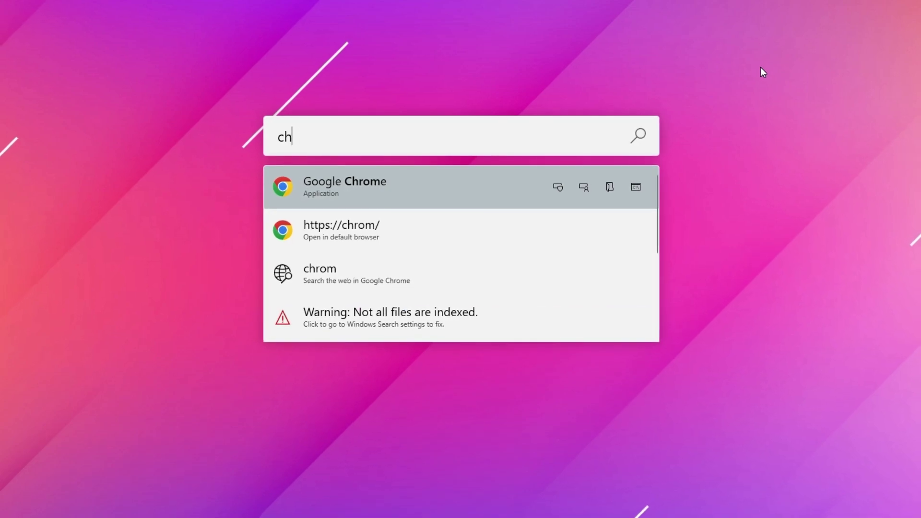
Search for "winrar" in PowerToys Run, and clear the search text.
text(win)
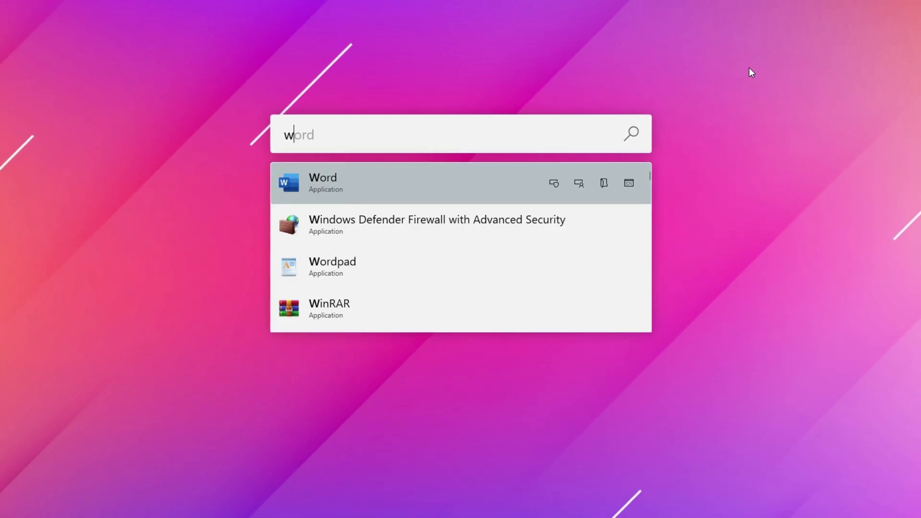
text(d)
key(BackSpace)
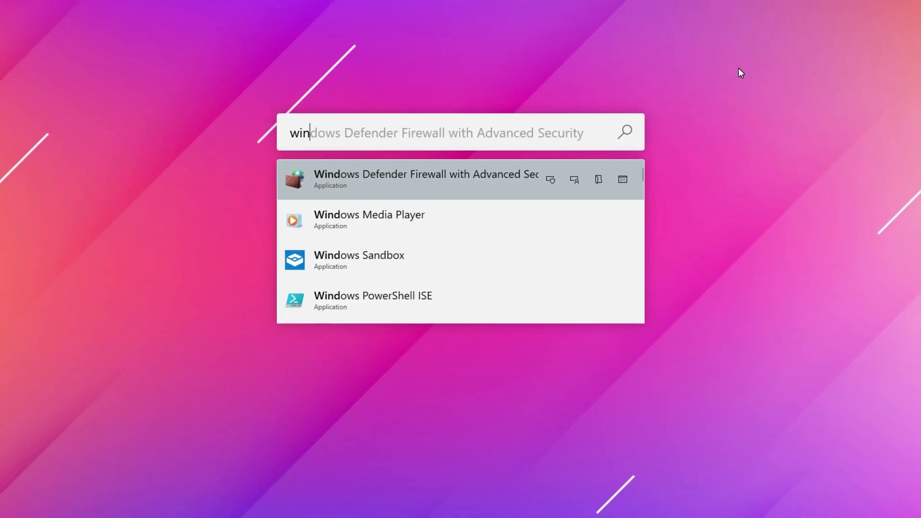
text(rar)
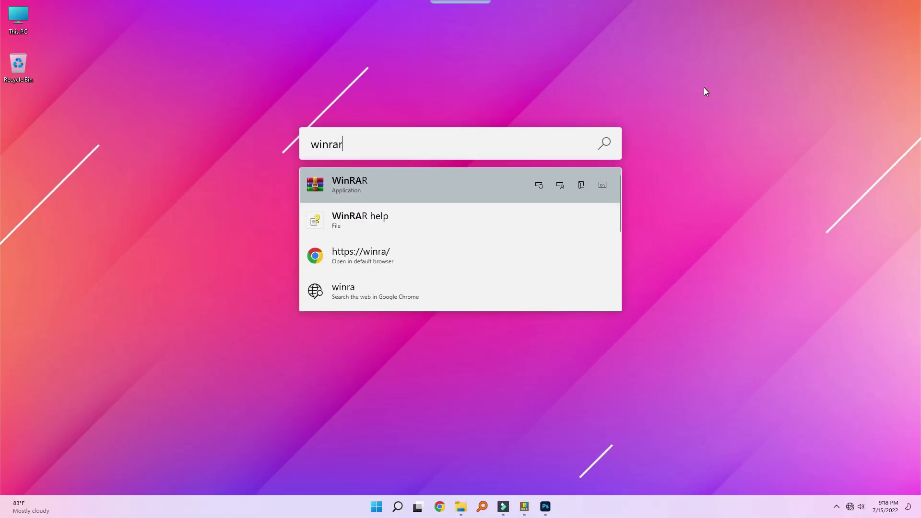
key(BackSpace)
key(BackSpace)
key(BackSpace)
key(BackSpace)
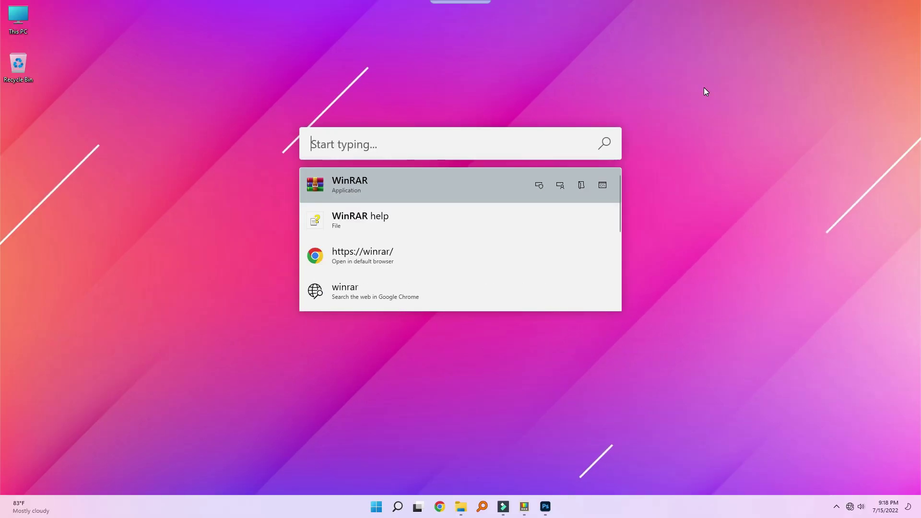
key(super)
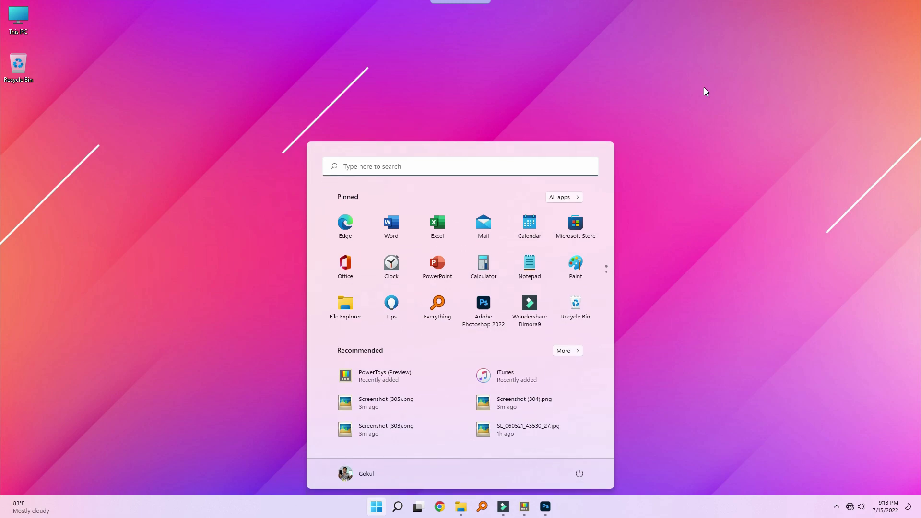
key(super)
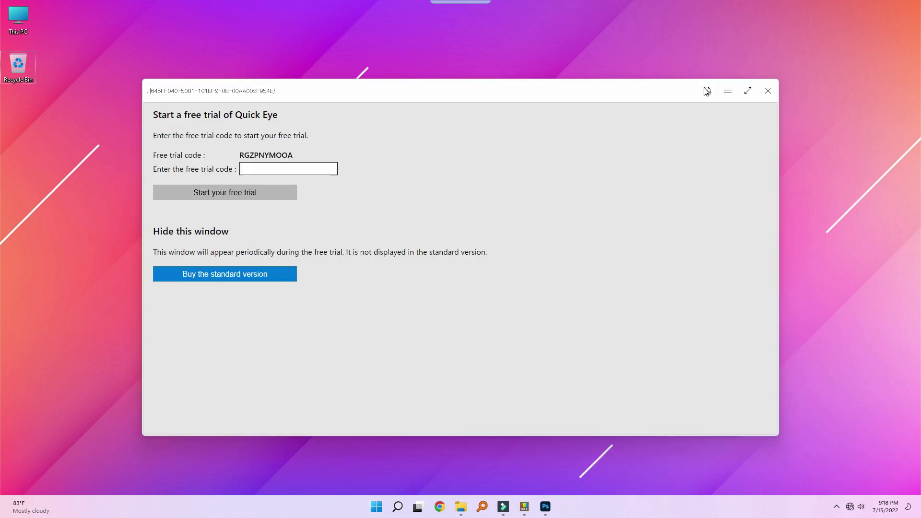
click(773, 87)
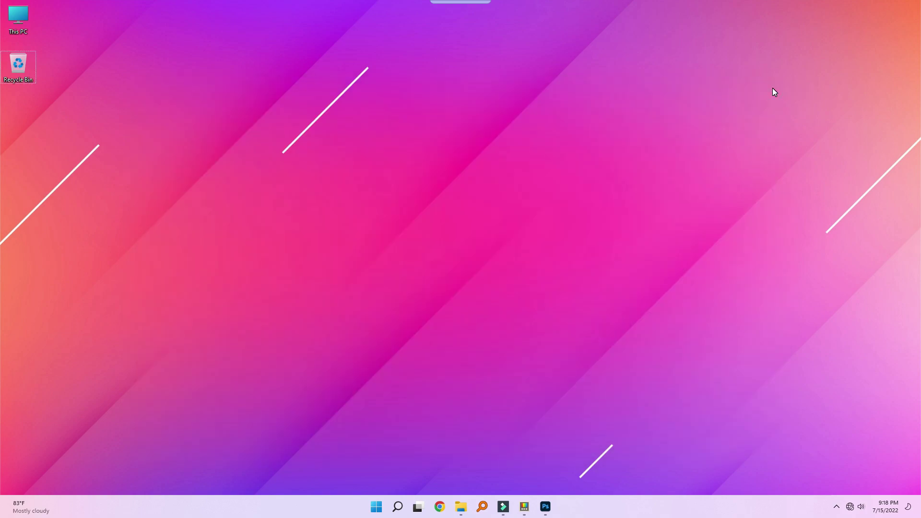
Launch Everything from PowerToys Run by searching for "ever", and close its window.
key(alt+space)
text(ever)
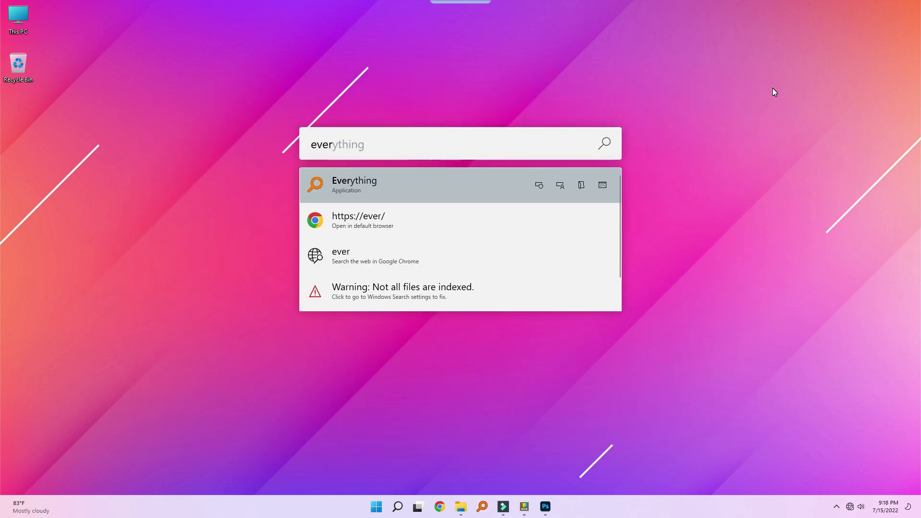
key(Return)
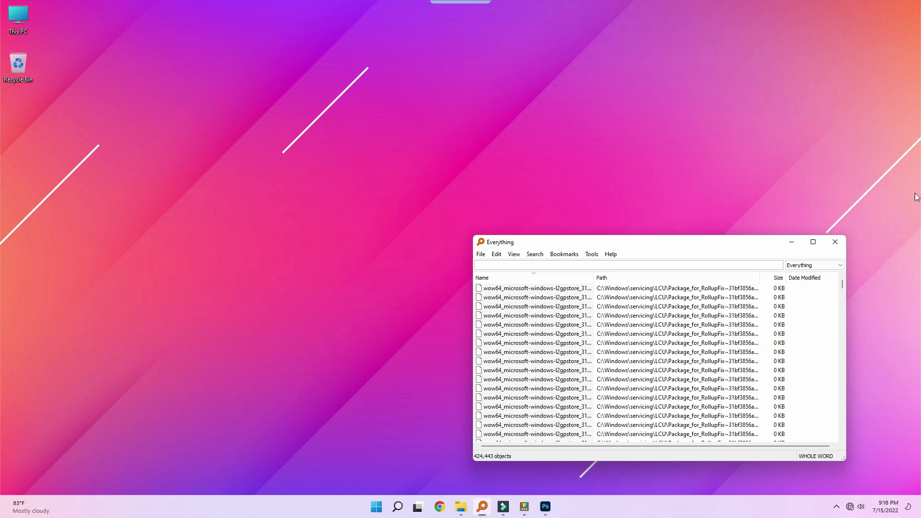
click(835, 242)
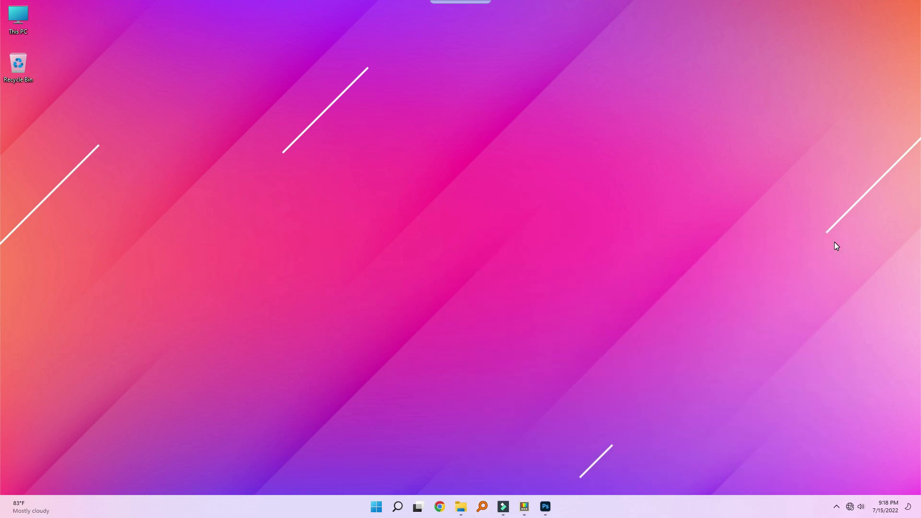
key(alt+space)
key(BackSpace)
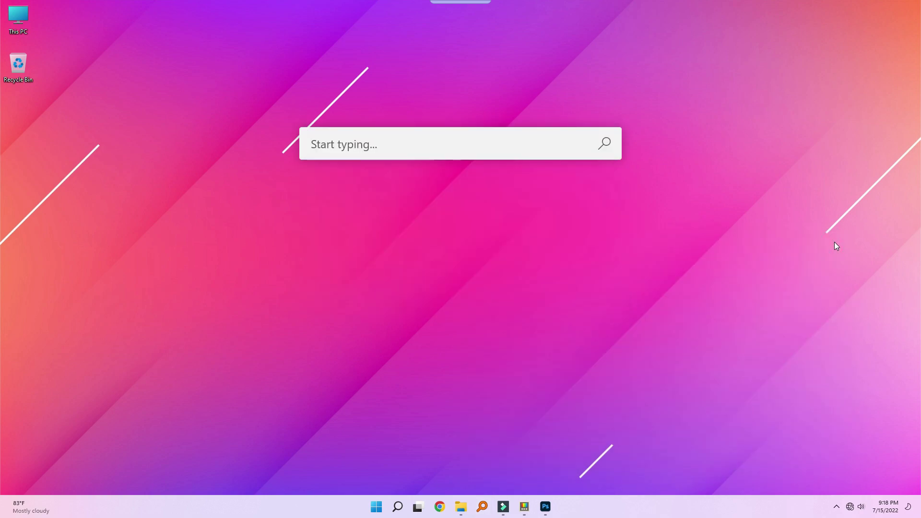
click(872, 298)
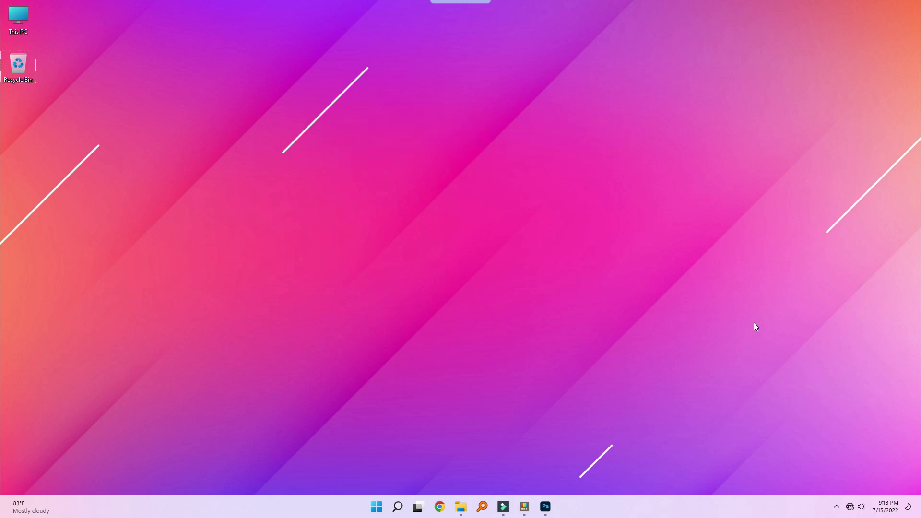
Switch to PowerToys Settings, view the Shortcut Guide and Video Conference Mute pages, and close the settings window.
click(526, 499)
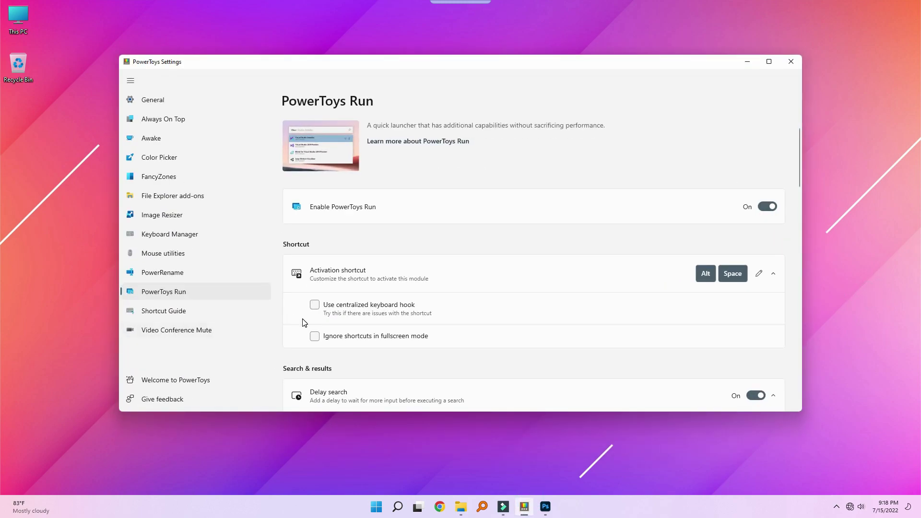
click(231, 316)
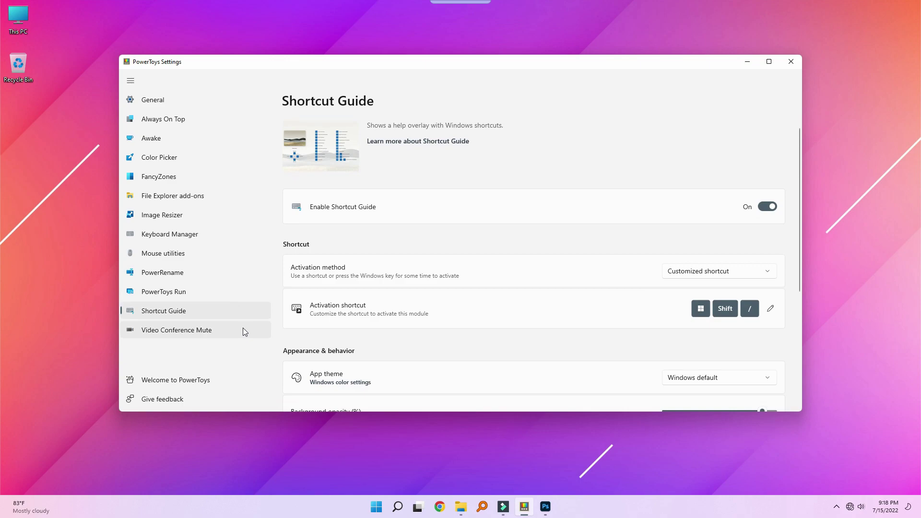
click(253, 330)
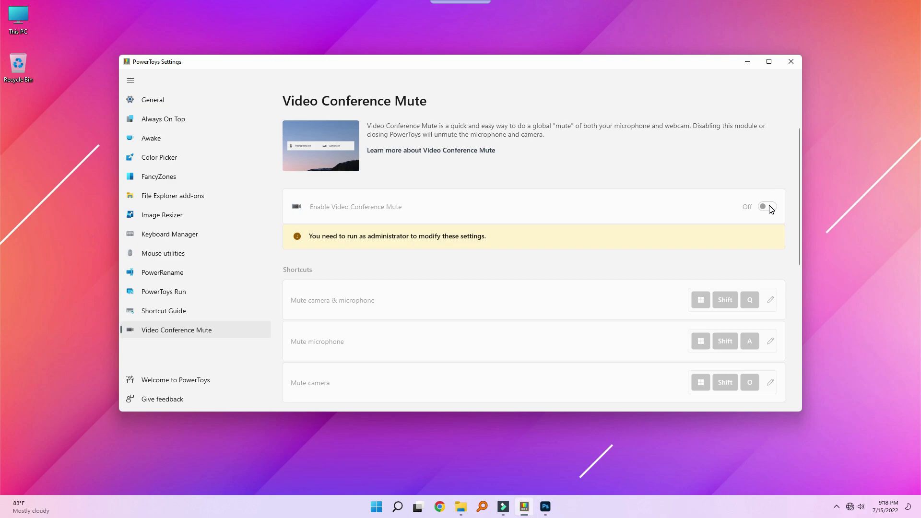
click(782, 63)
key(alt+space)
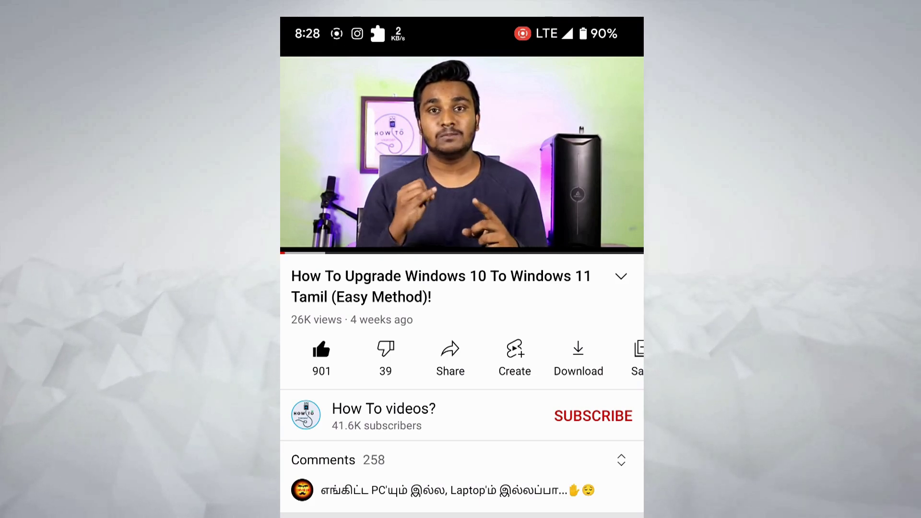
In YouTube, subscribe to the How To videos? channel and set its notifications to All.
click(594, 416)
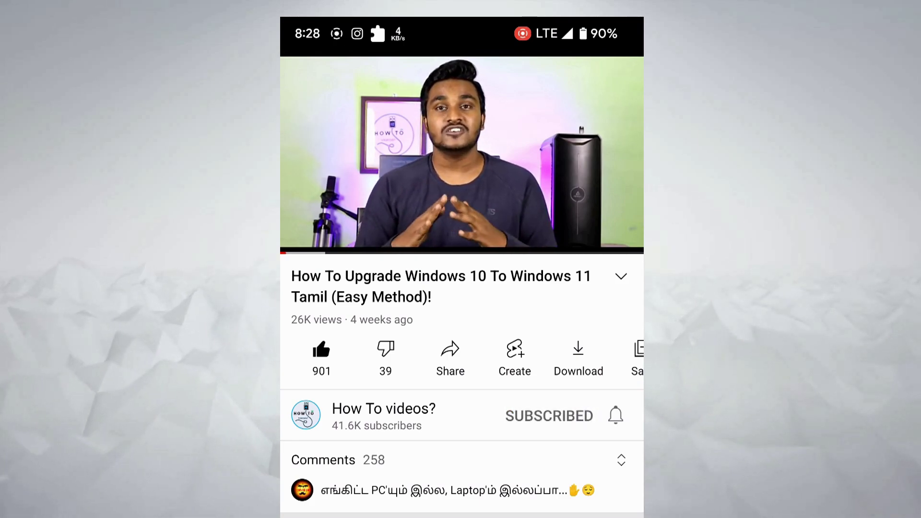
click(616, 416)
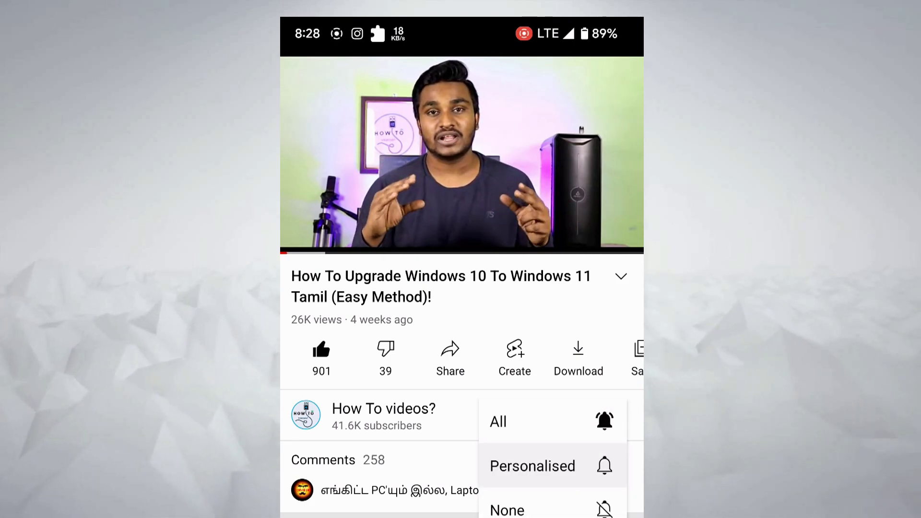
click(603, 422)
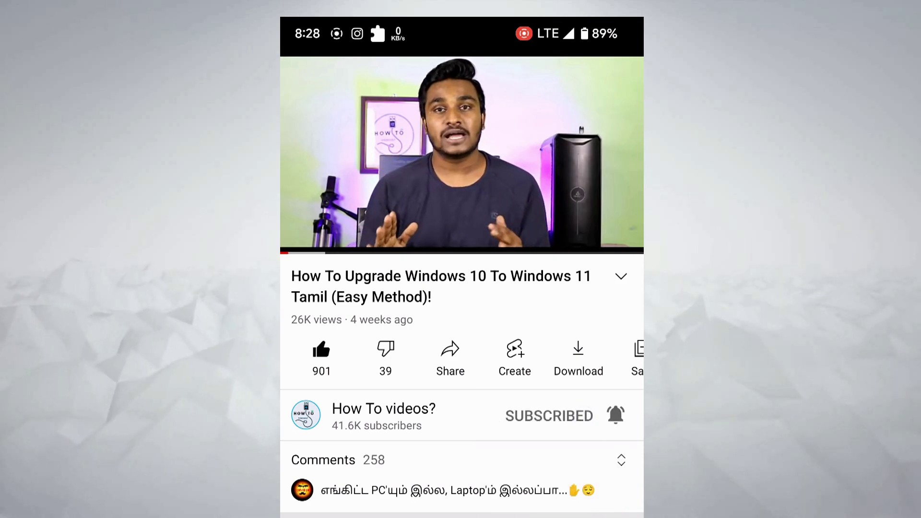